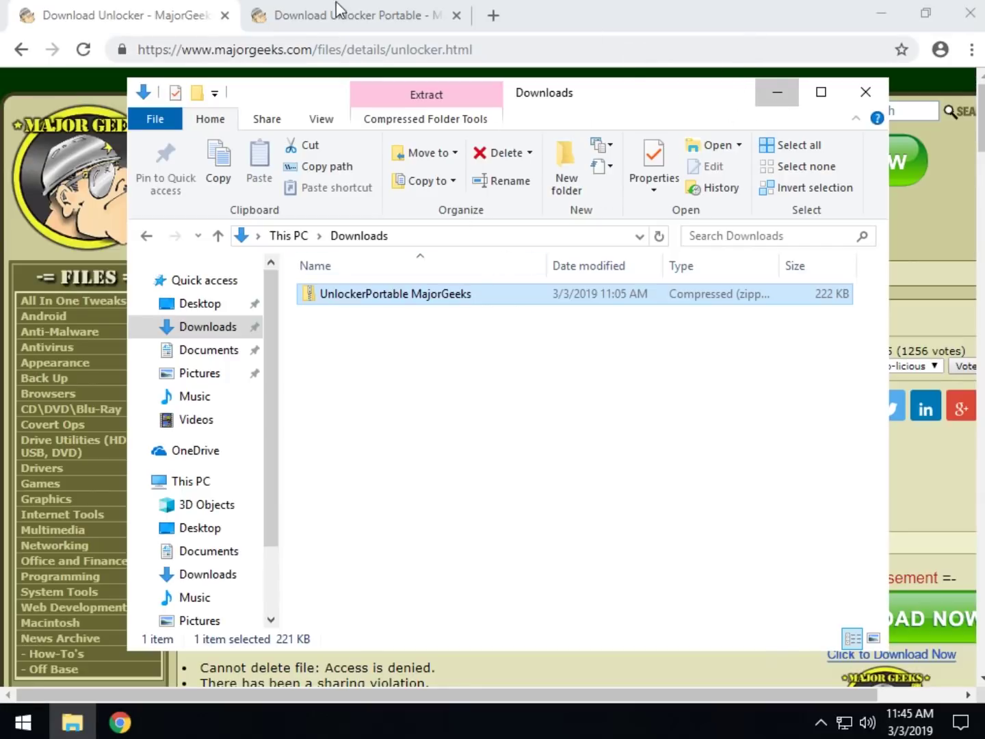
# - Bring Chrome forward and read the Unlocker 1.9.2 page down to its Limitations section and back
pyautogui.click(160, 27)
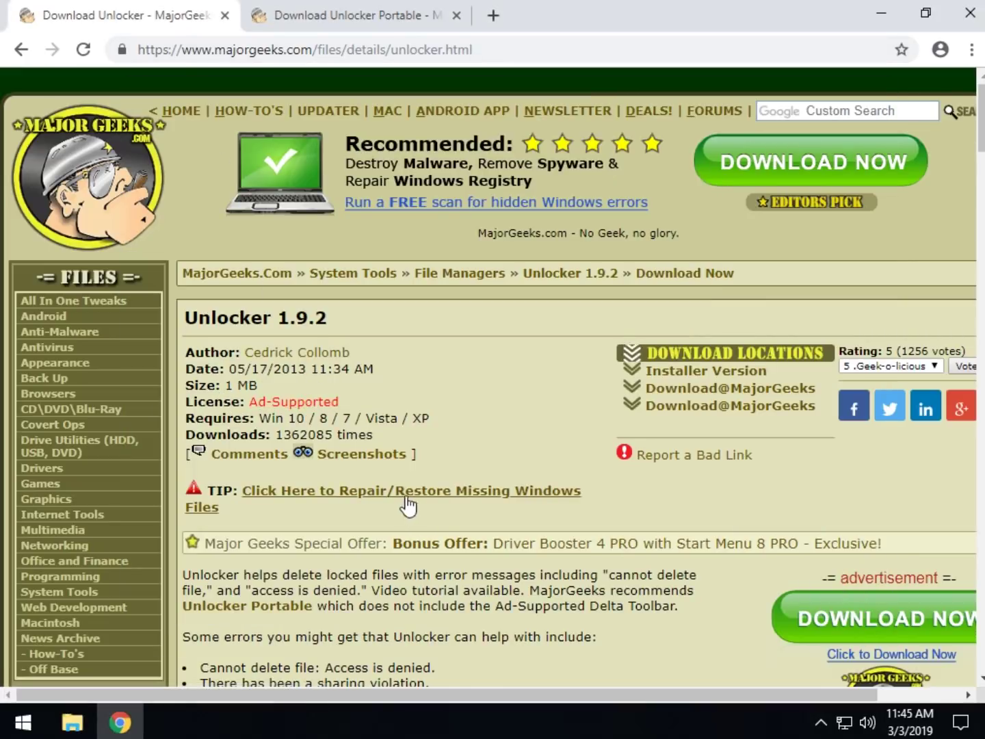
pyautogui.scroll(-5, 575, 383)
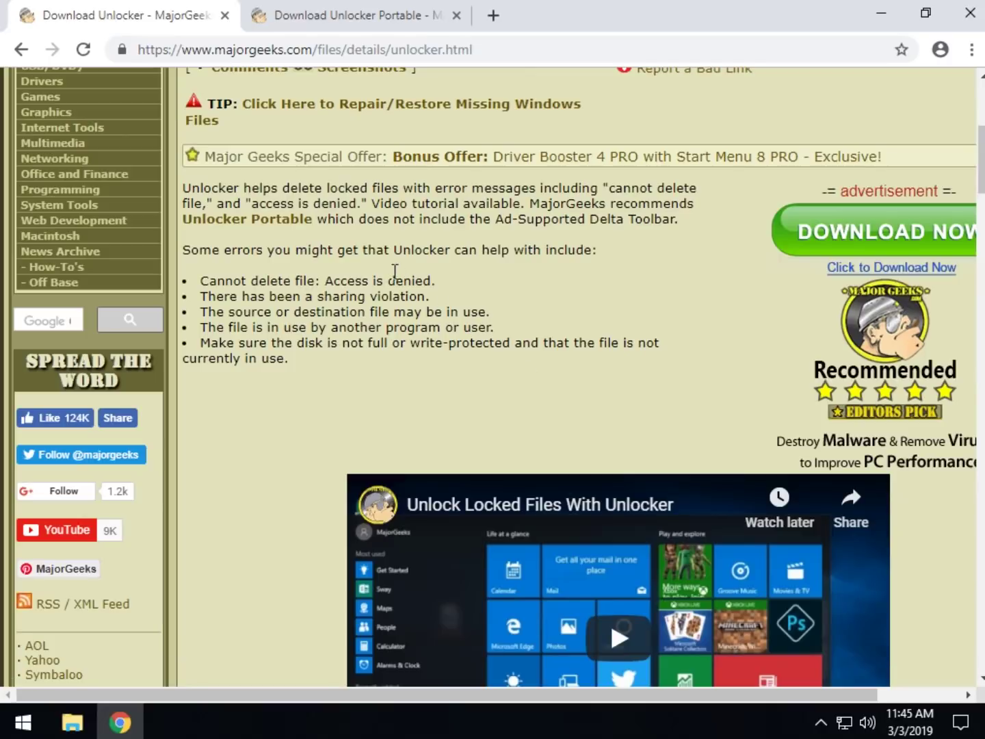
pyautogui.scroll(-7, 594, 466)
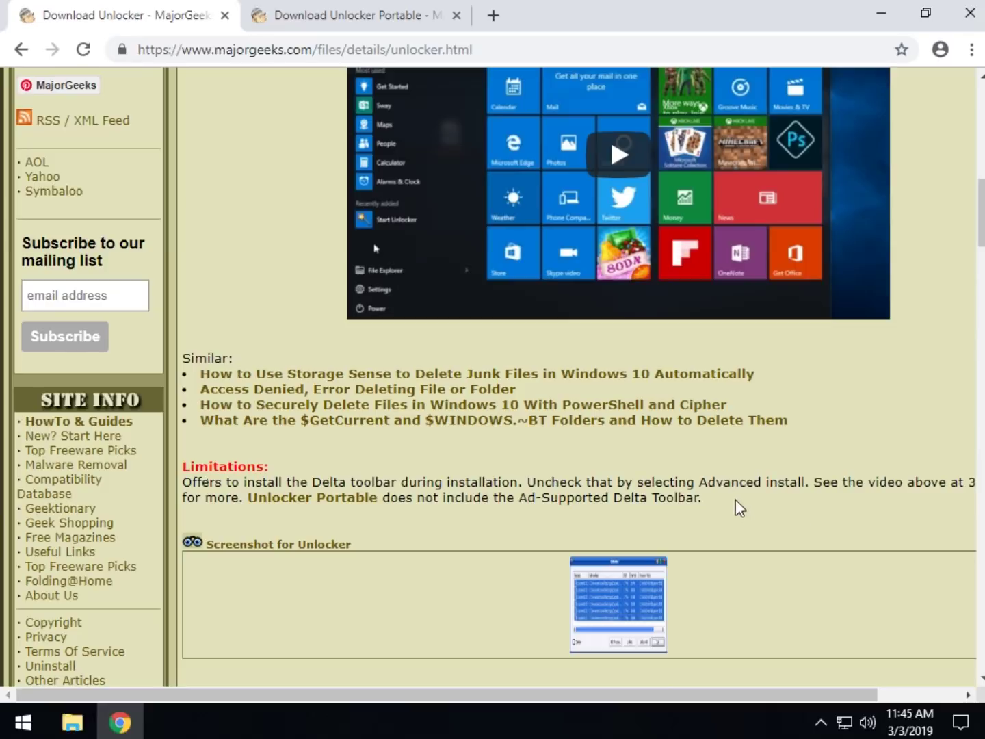
pyautogui.scroll(10, 737, 508)
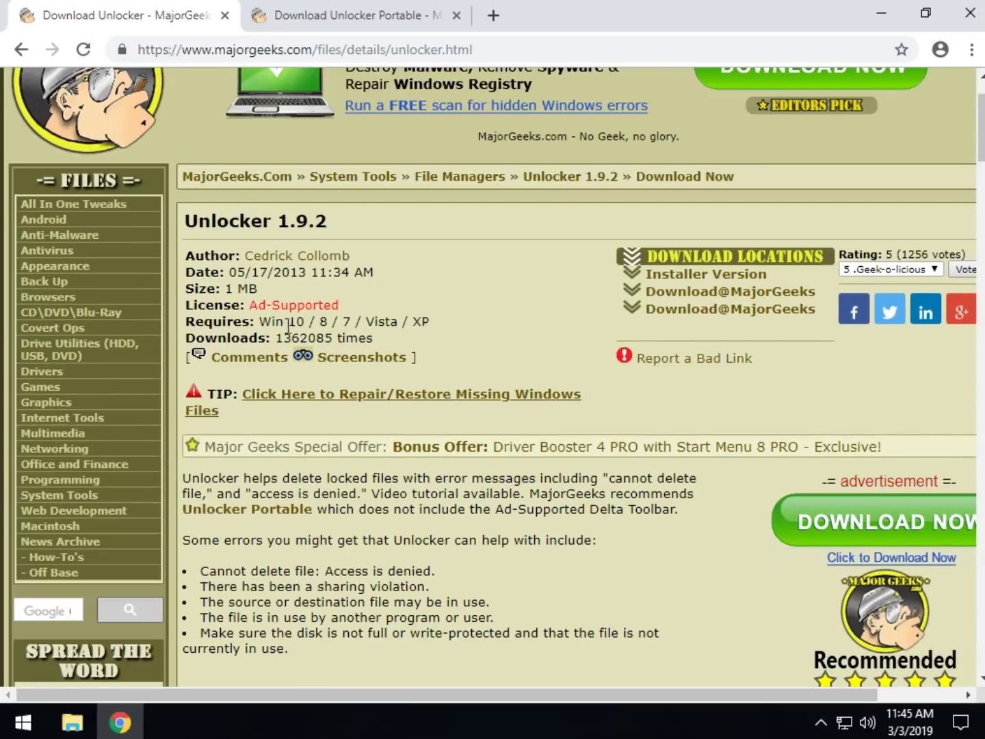
pyautogui.scroll(2, 263, 356)
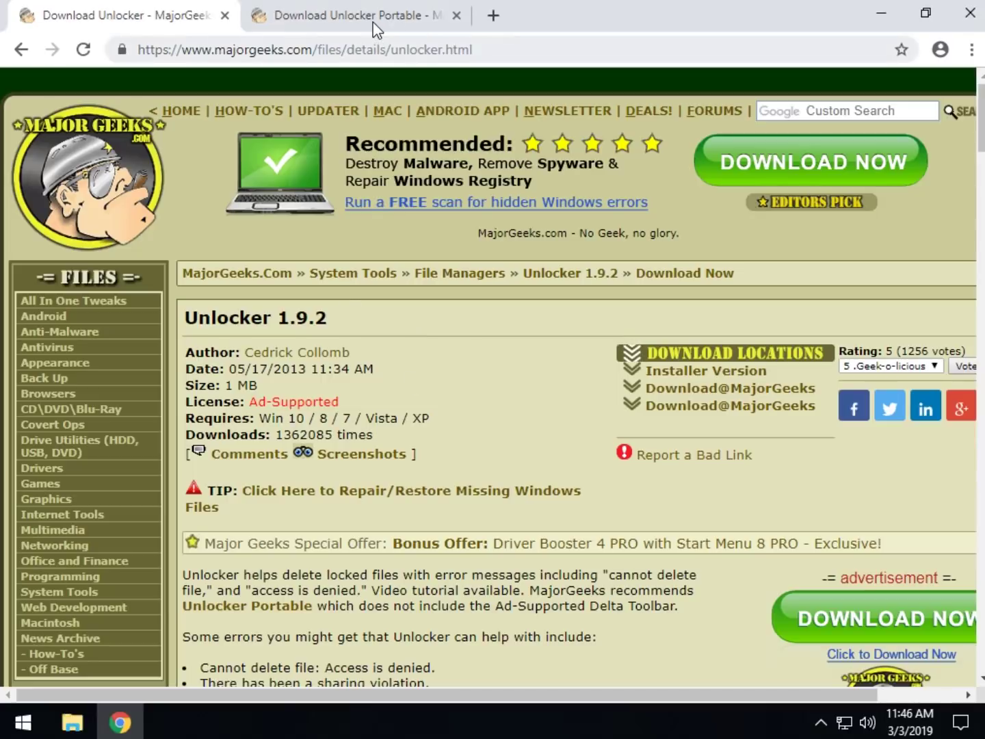
# - View the Unlocker Portable 1.92 tab, then minimize Chrome to reveal the Downloads folder
pyautogui.click(313, 15)
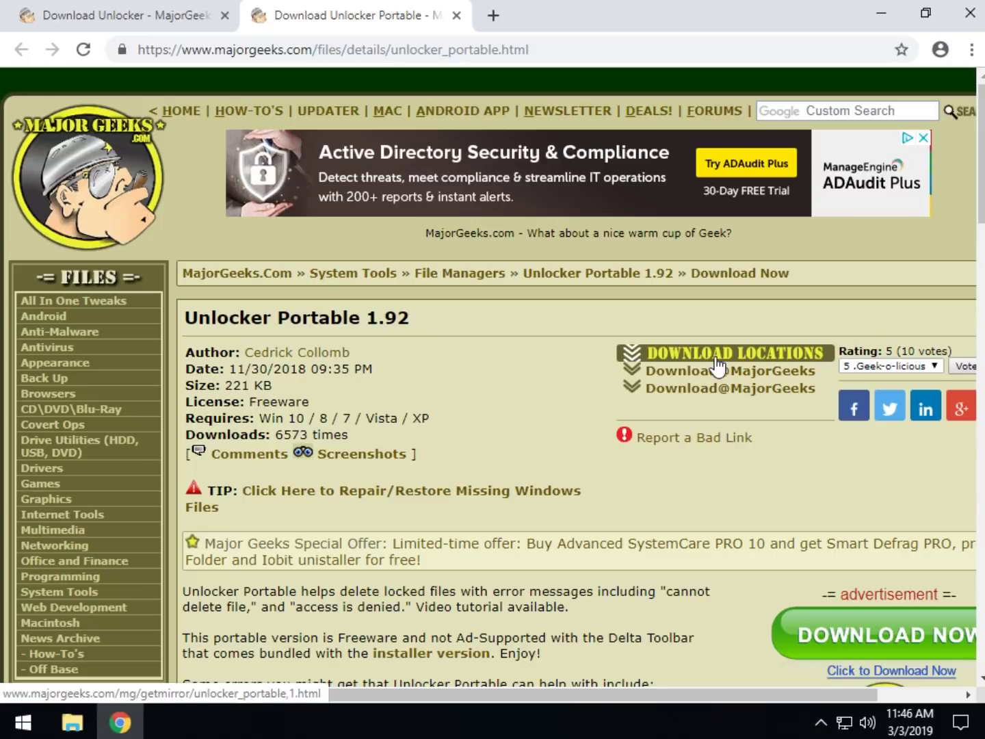
pyautogui.click(877, 19)
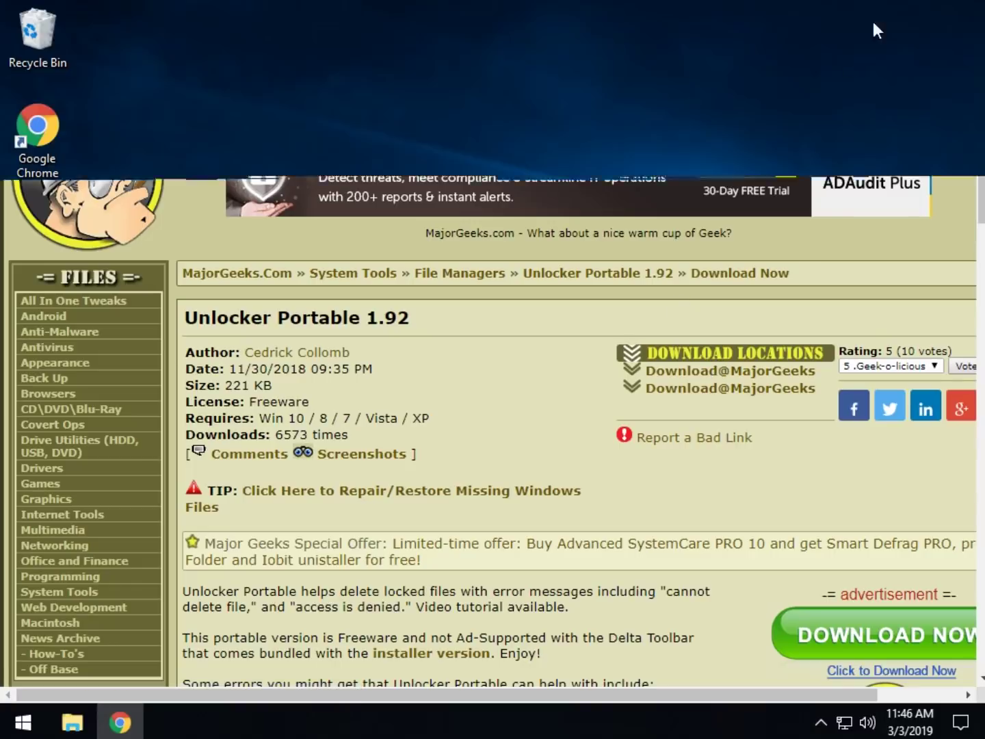
# - Extract all of the UnlockerPortable MajorGeeks zip into Downloads and close the leftover zip view
pyautogui.click(72, 723)
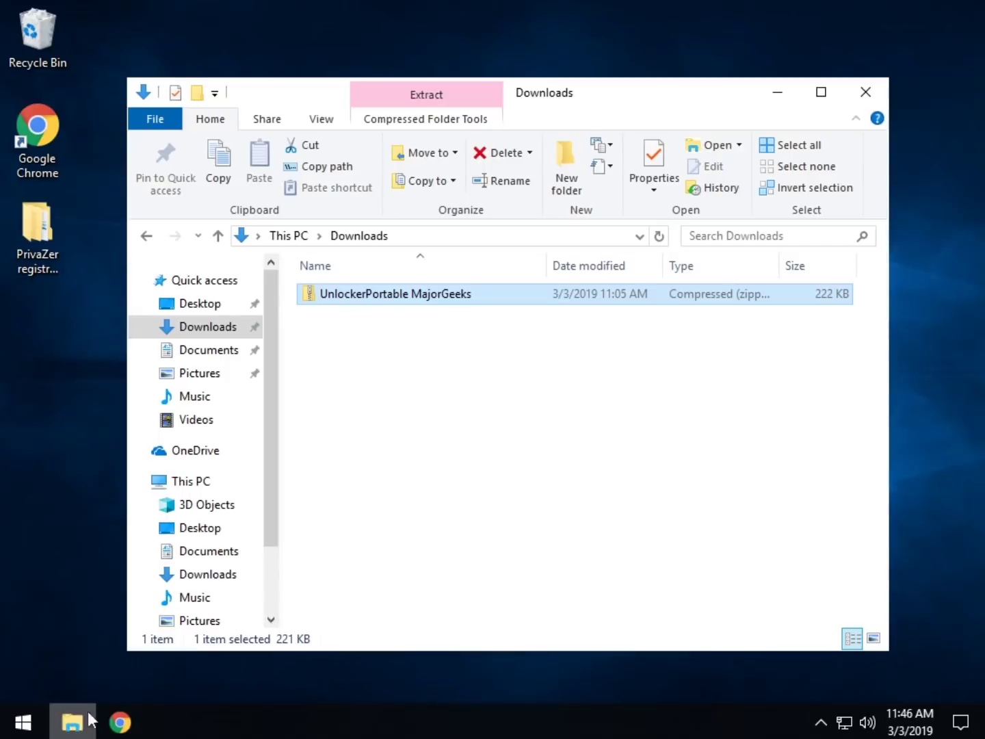
pyautogui.doubleClick(391, 295)
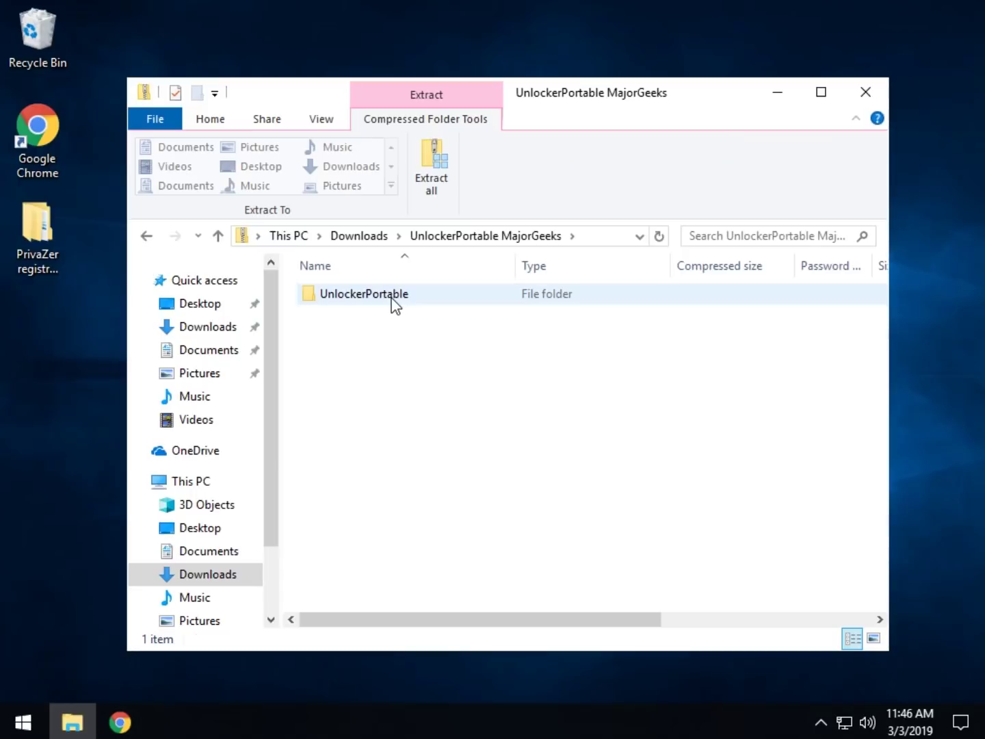
pyautogui.click(438, 176)
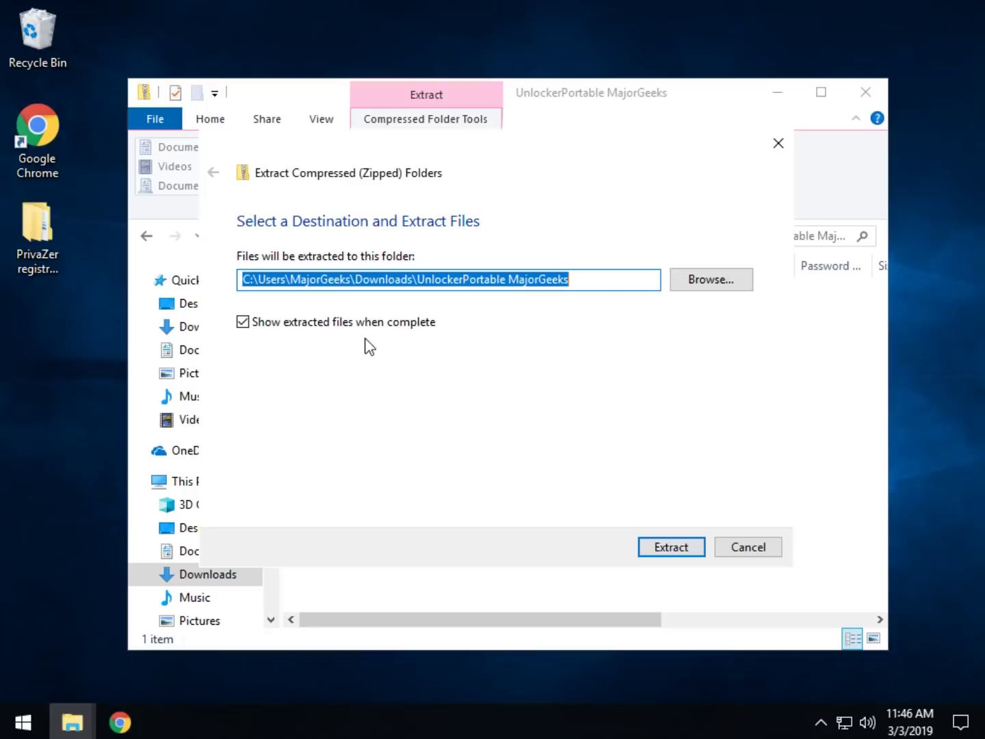
pyautogui.click(692, 548)
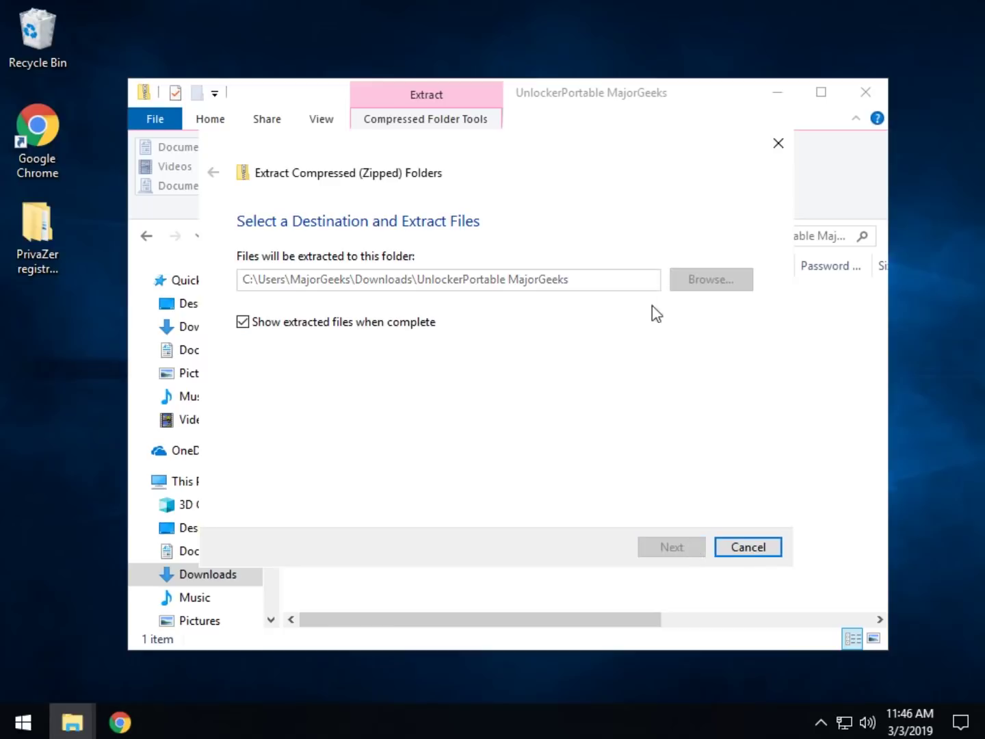
pyautogui.click(873, 95)
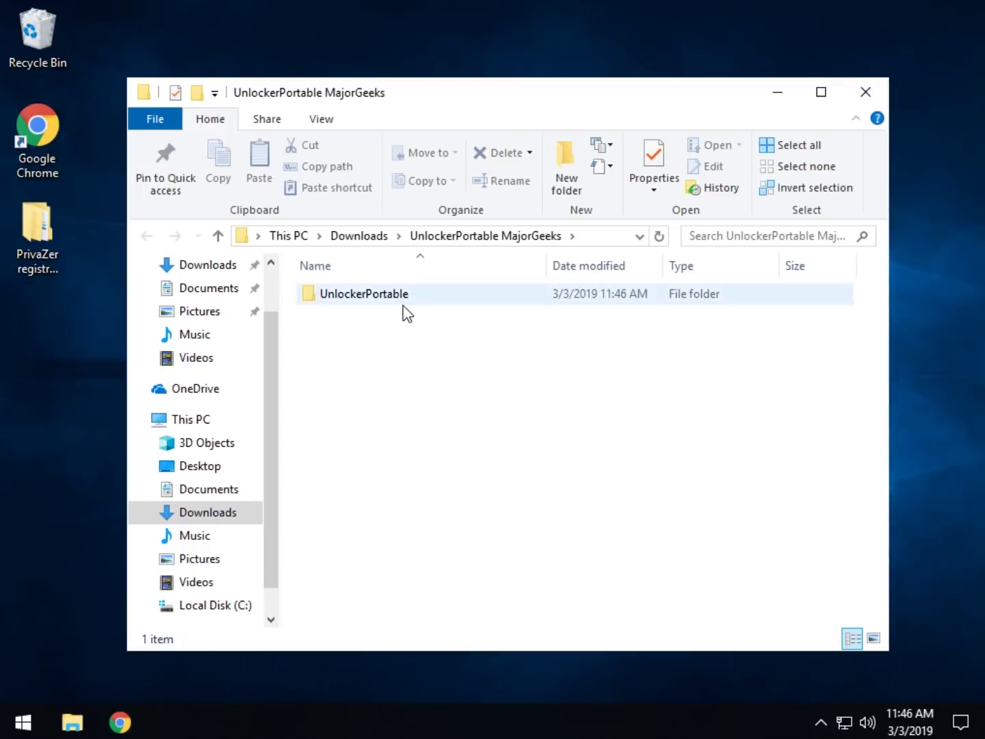
# - Open the UnlockerPortable folder and run the UnlockerPortable application with administrator rights
pyautogui.click(383, 299)
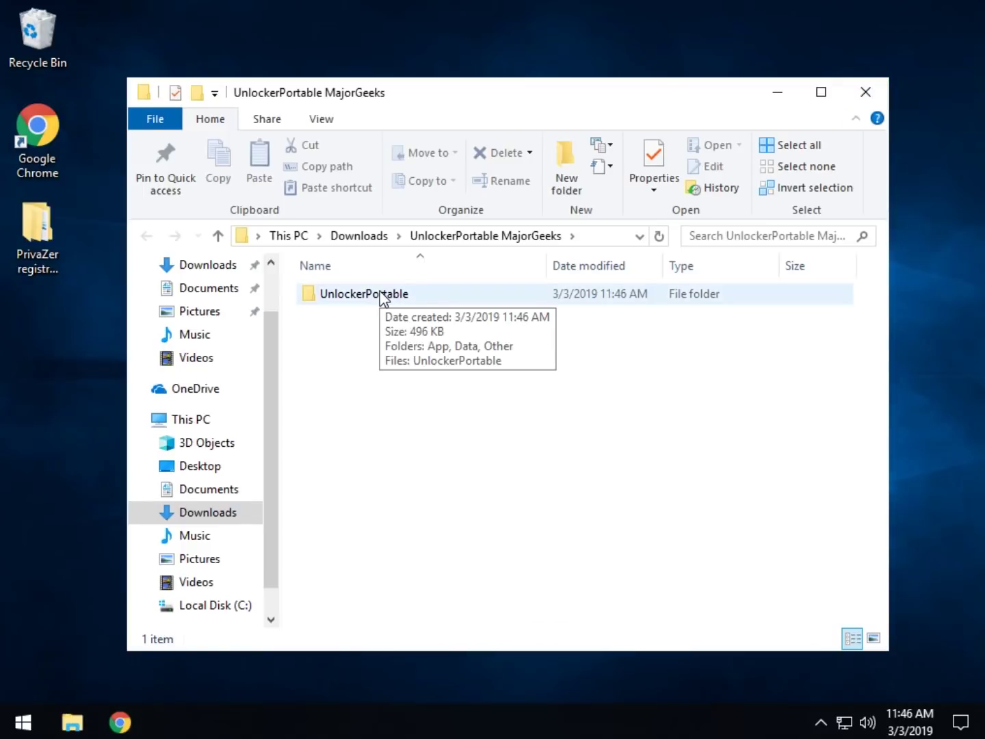
pyautogui.doubleClick(379, 294)
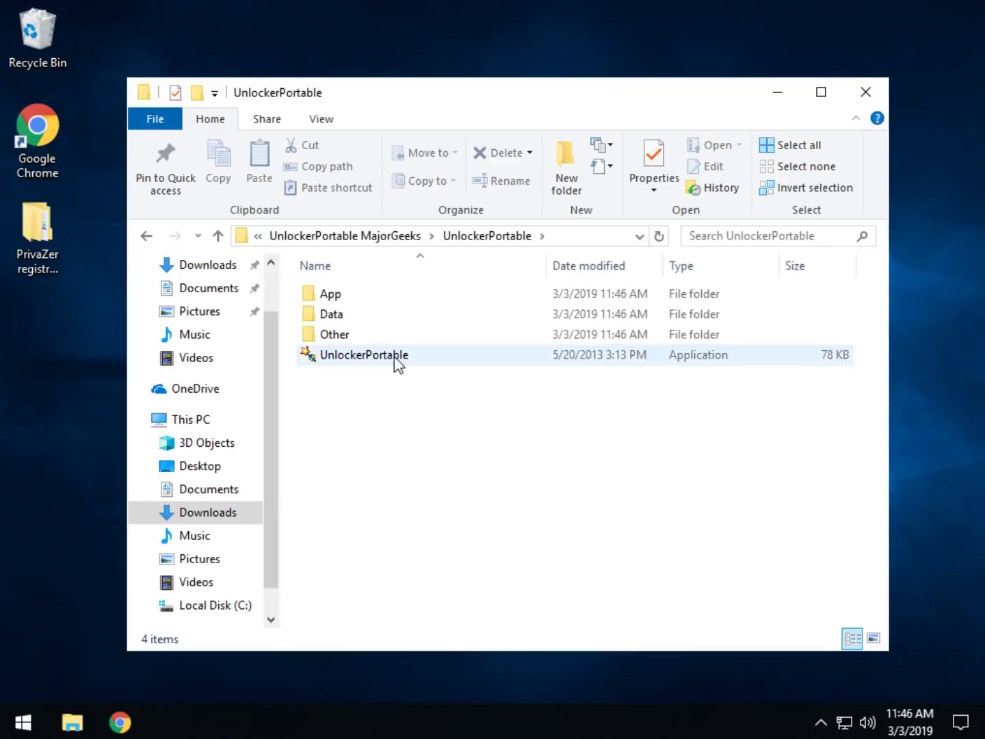
pyautogui.click(398, 364)
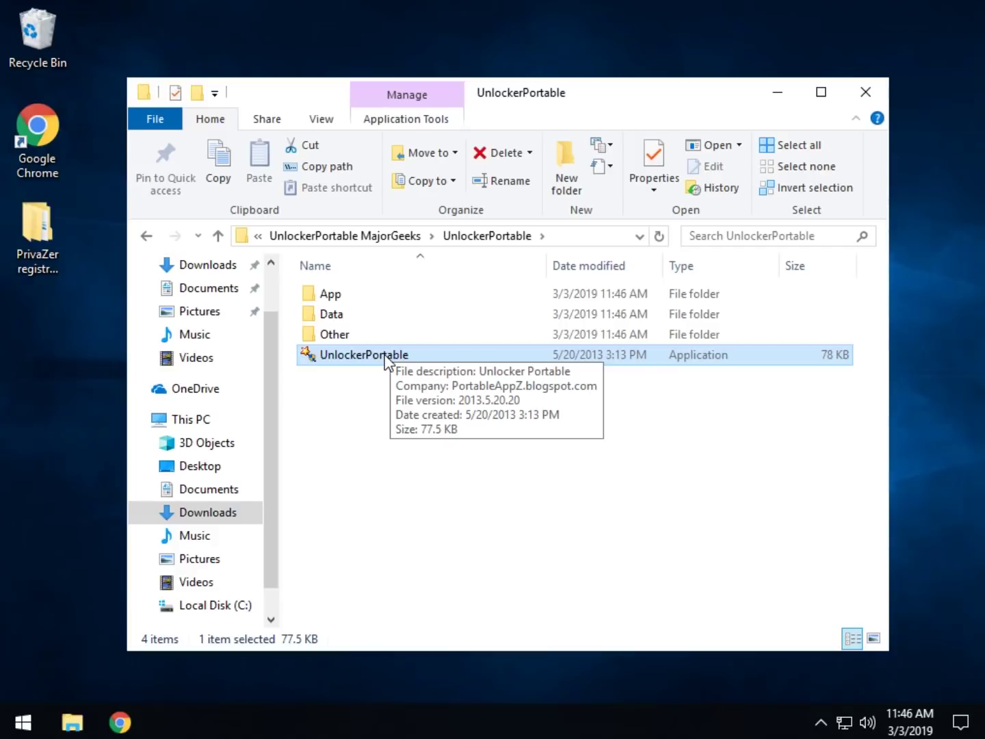
pyautogui.doubleClick(385, 356)
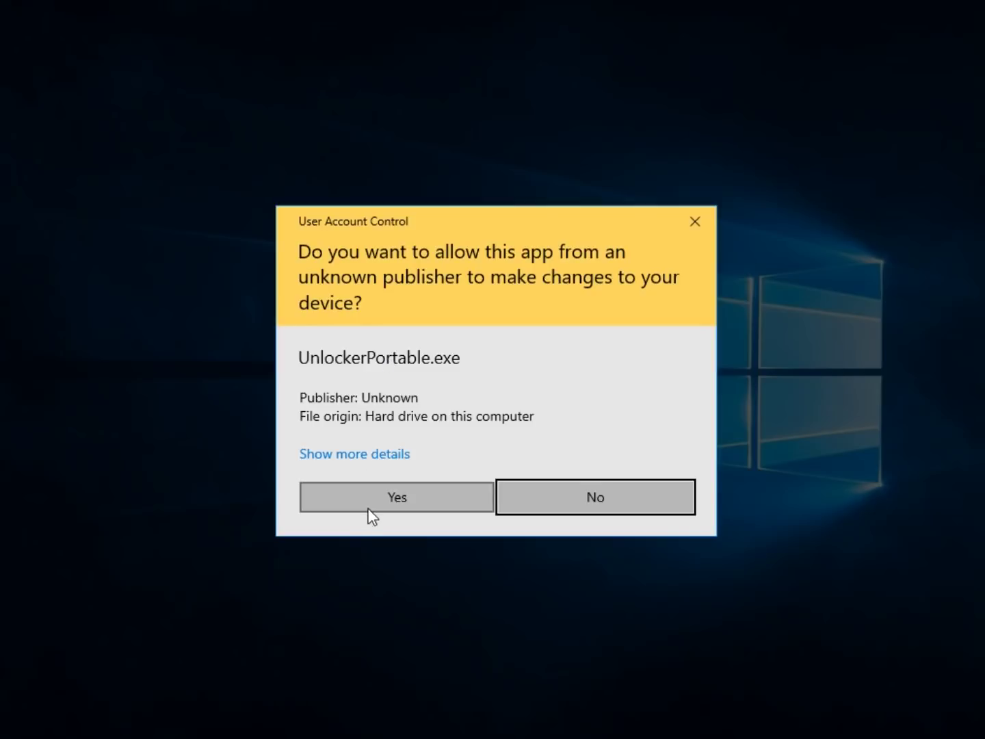
pyautogui.click(372, 498)
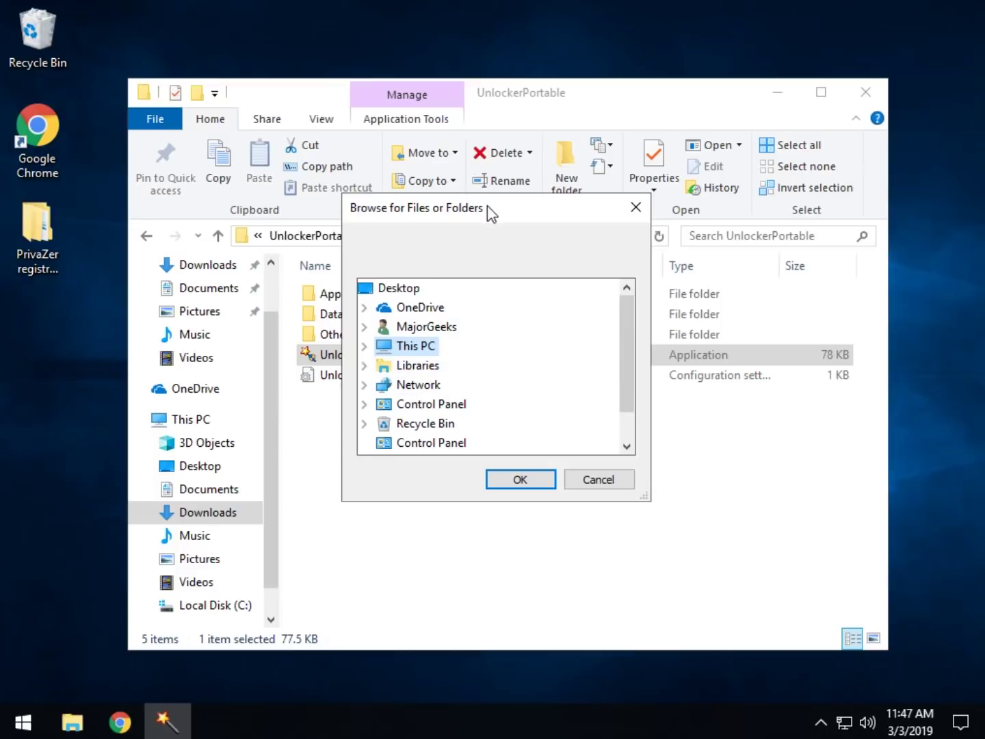
# - Reposition the Browse for Files or Folders dialog and expand Libraries in its tree
pyautogui.moveTo(489, 204); pyautogui.dragTo(502, 168)
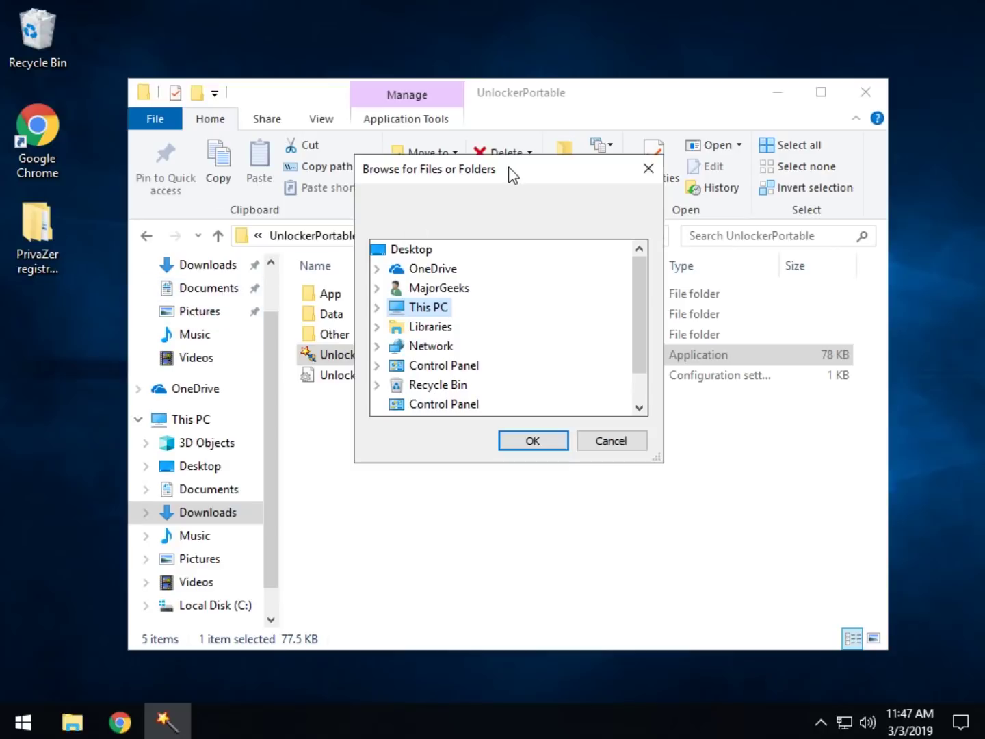
pyautogui.moveTo(510, 171)
pyautogui.mouseDown()
pyautogui.moveTo(550, 193)
pyautogui.moveTo(506, 159)
pyautogui.mouseUp()
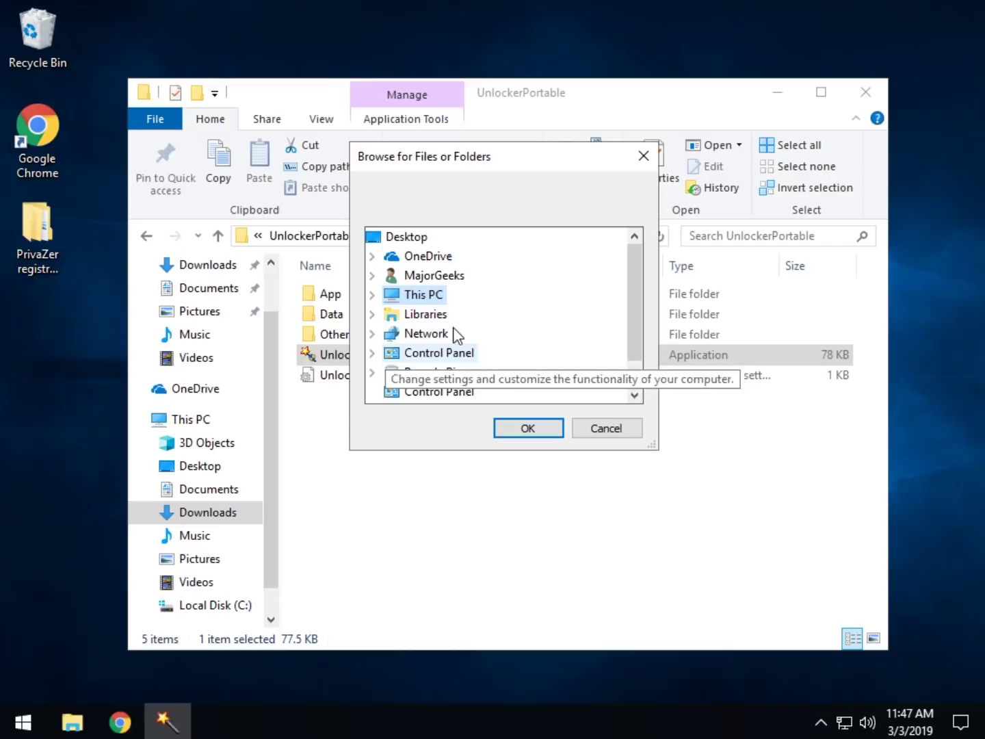
pyautogui.click(373, 317)
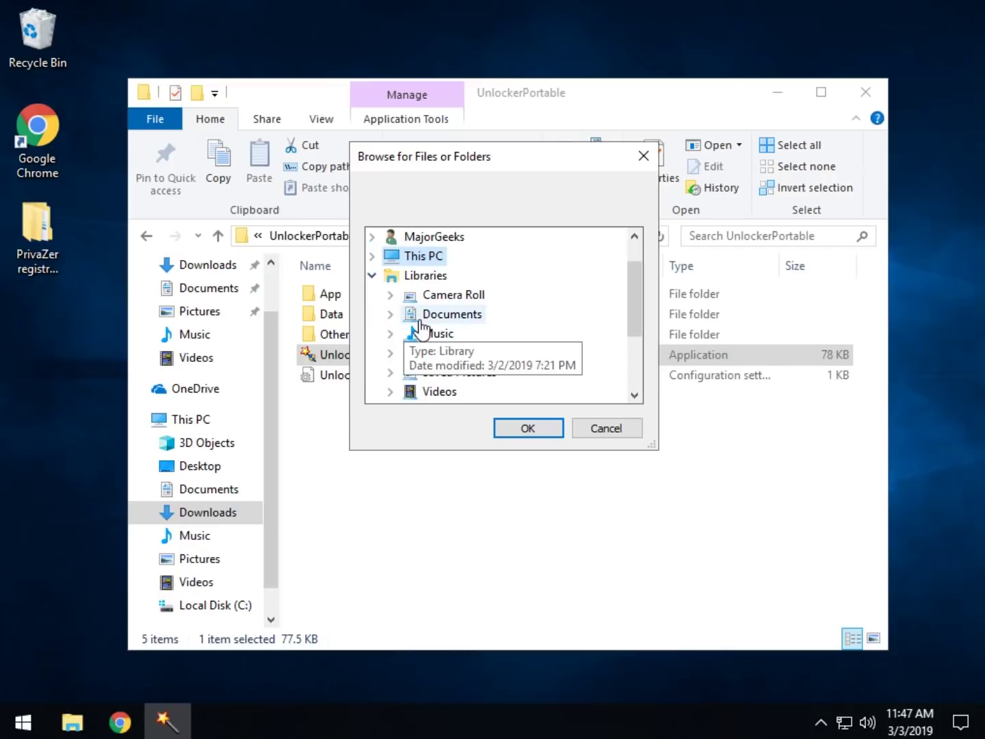
pyautogui.scroll(-1, 489, 370)
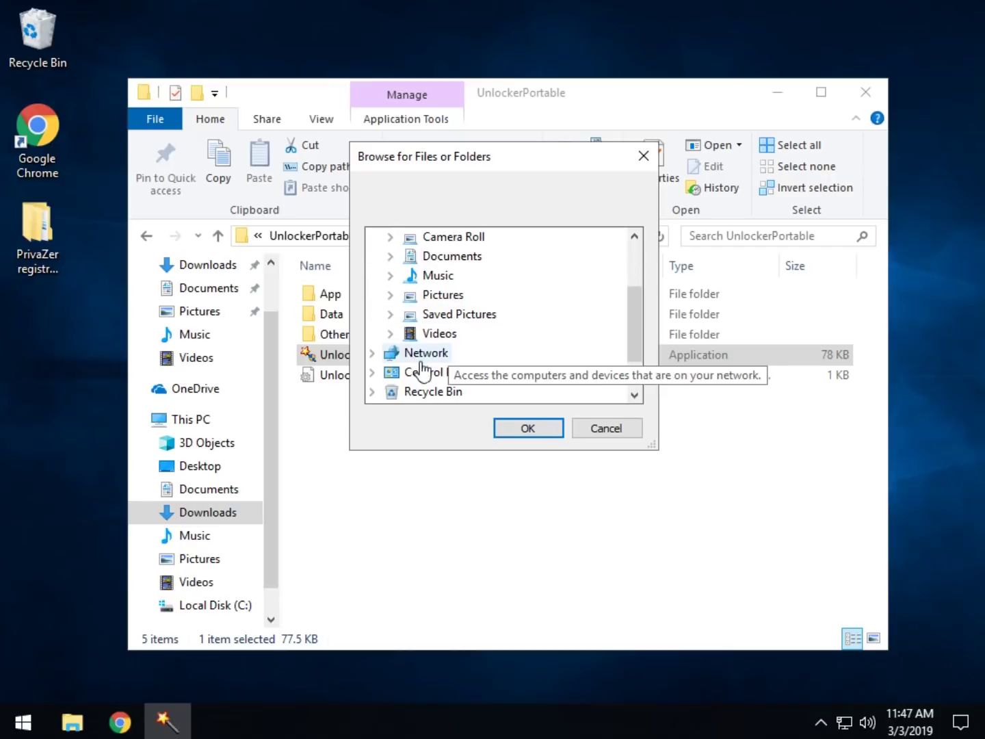
pyautogui.scroll(-1, 451, 360)
pyautogui.scroll(3, 457, 351)
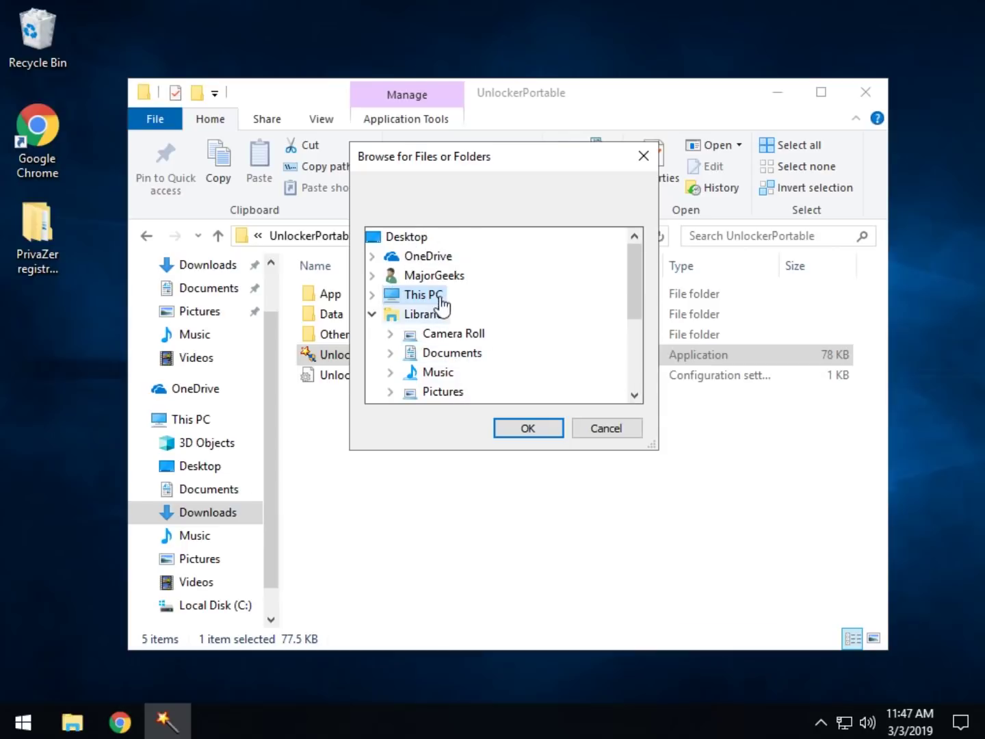
# - Expand the user folder and Desktop, then select the PrivaZer registry backups folder
pyautogui.click(373, 275)
pyautogui.scroll(-1, 490, 335)
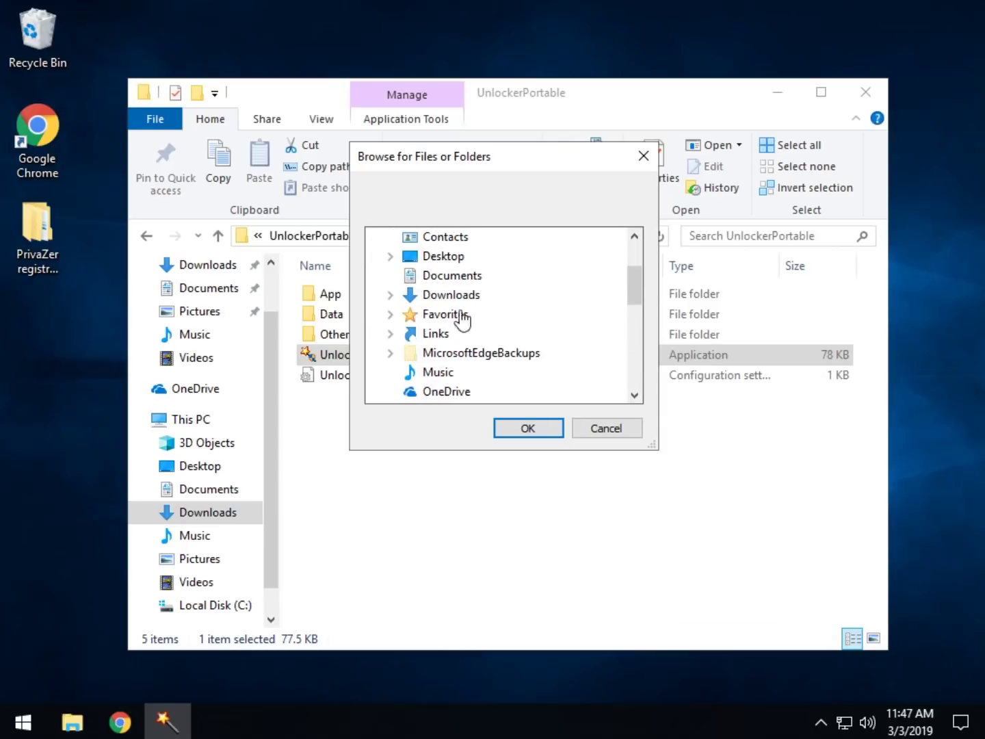
pyautogui.doubleClick(453, 296)
pyautogui.click(438, 260)
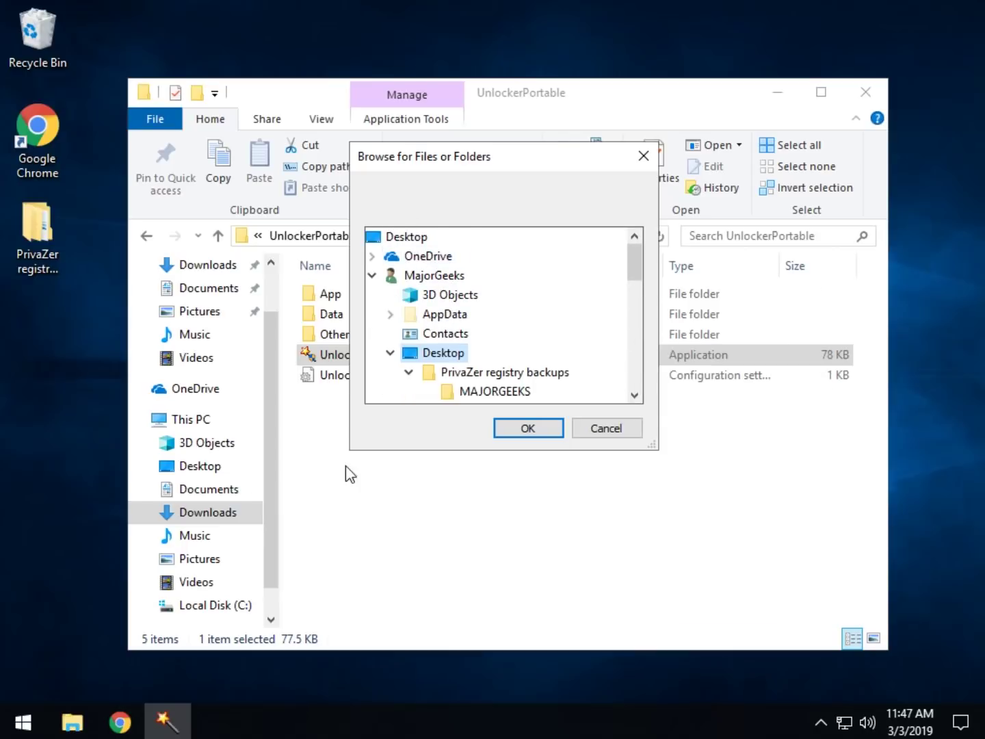
pyautogui.scroll(-1, 503, 346)
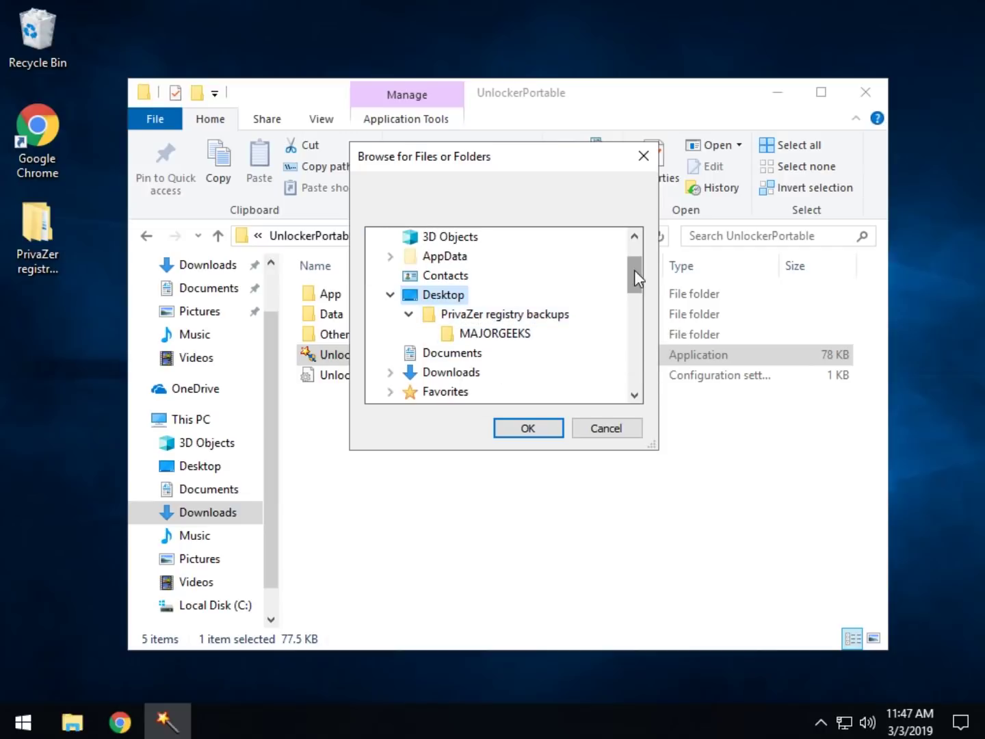
pyautogui.moveTo(634, 270)
pyautogui.mouseDown()
pyautogui.moveTo(644, 287)
pyautogui.moveTo(643, 274)
pyautogui.mouseUp()
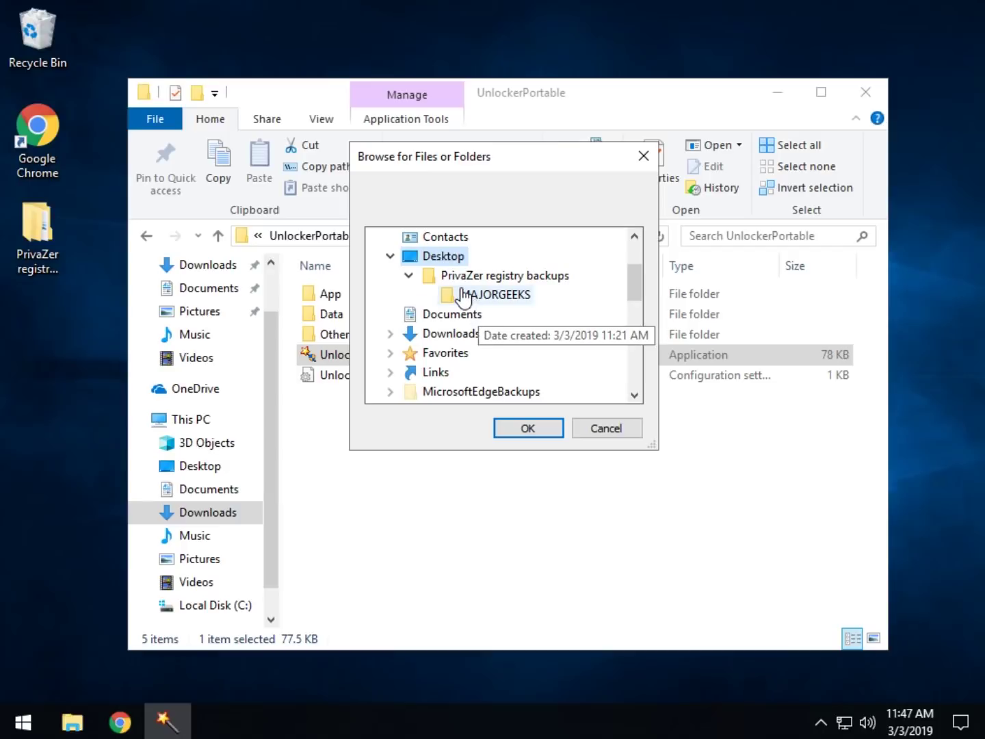
pyautogui.click(498, 300)
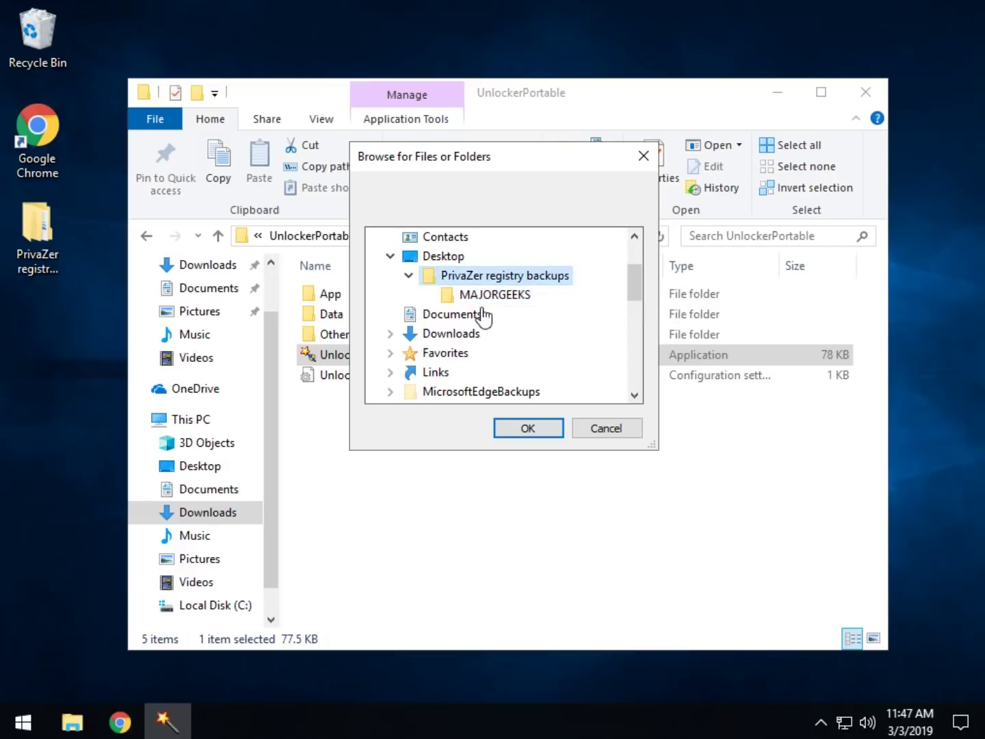
pyautogui.click(495, 277)
# - Confirm PrivaZer registry backups as the target and run the Delete action on it
pyautogui.click(528, 428)
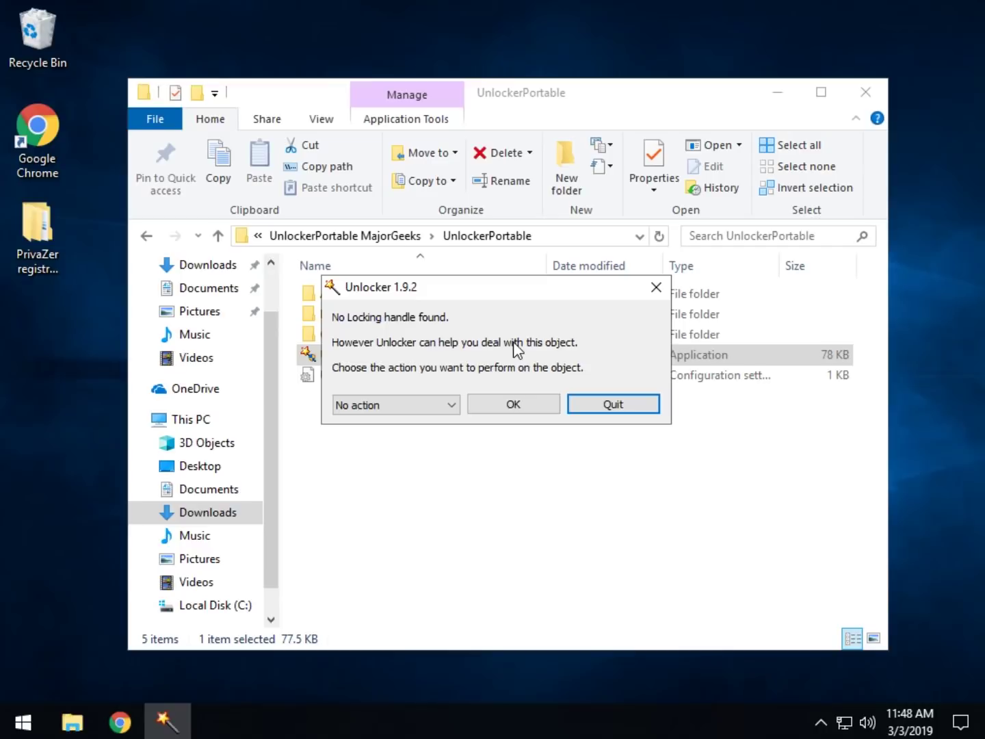
pyautogui.click(451, 411)
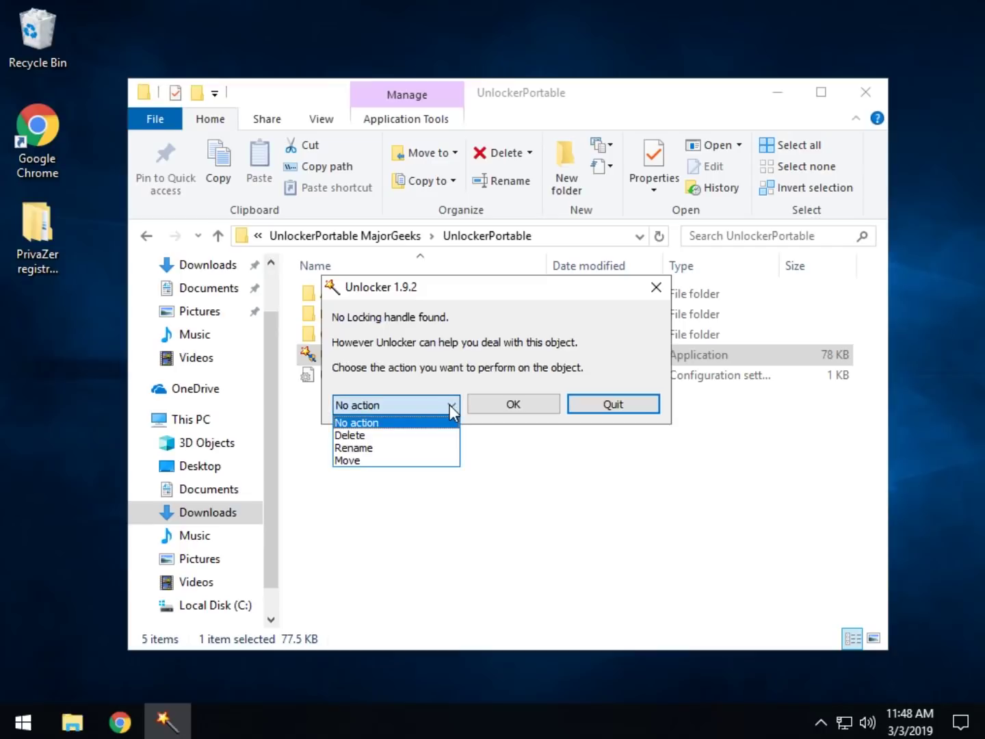
pyautogui.click(370, 437)
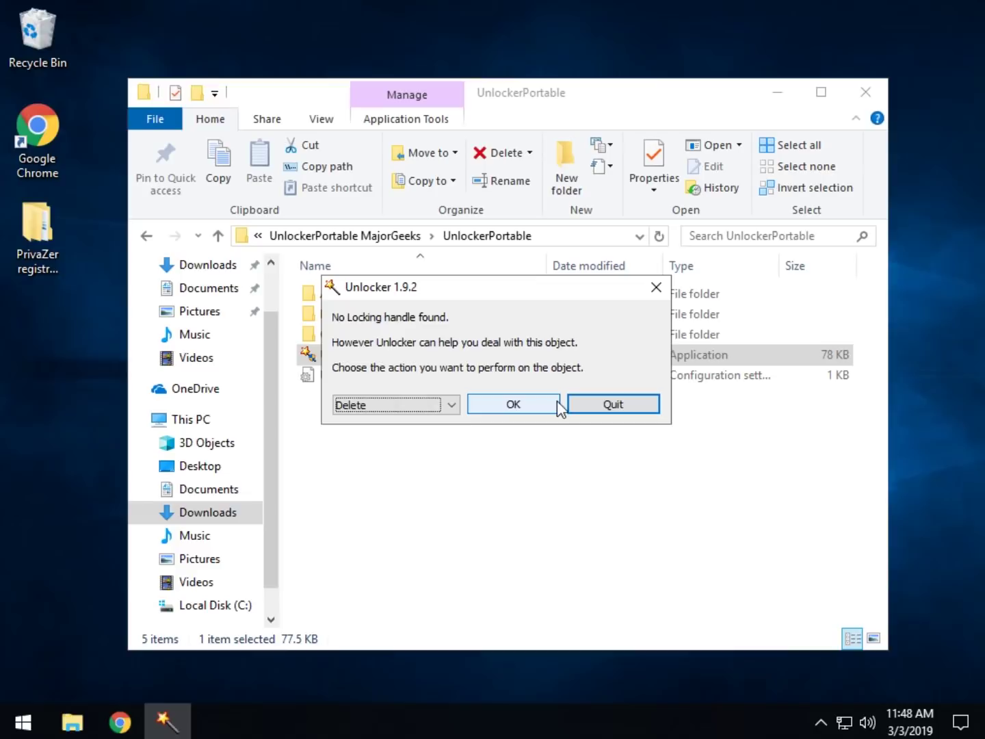
pyautogui.click(513, 407)
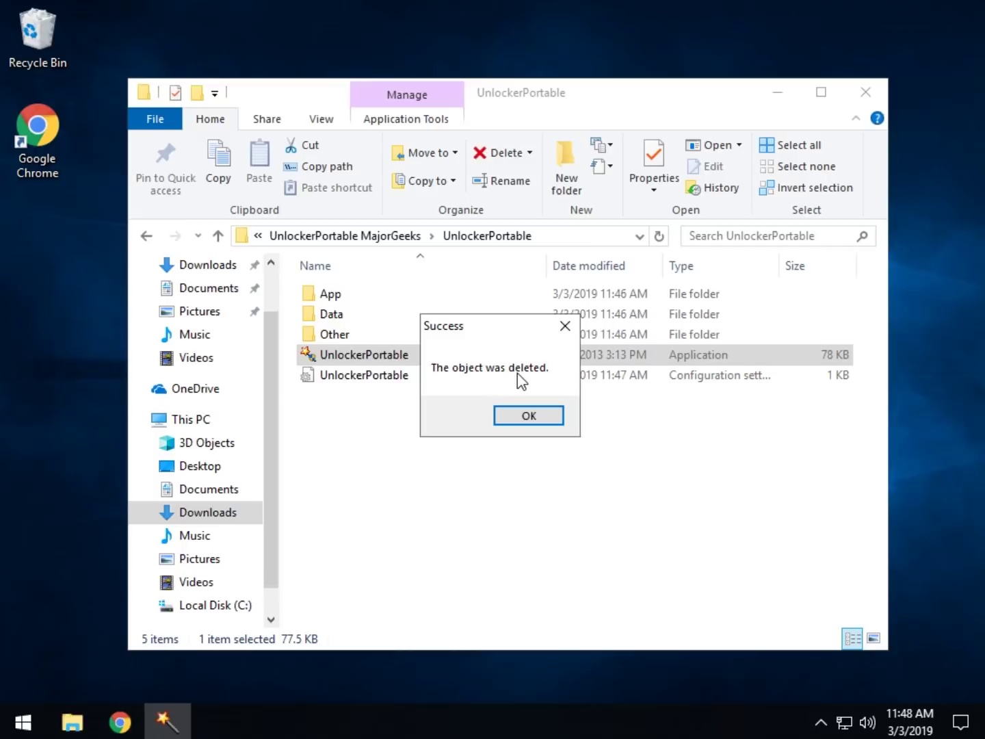
# - Dismiss the Success message, check the deleted folders in the Recycle Bin, and close the UnlockerPortable MajorGeeks window
pyautogui.click(530, 416)
pyautogui.click(151, 236)
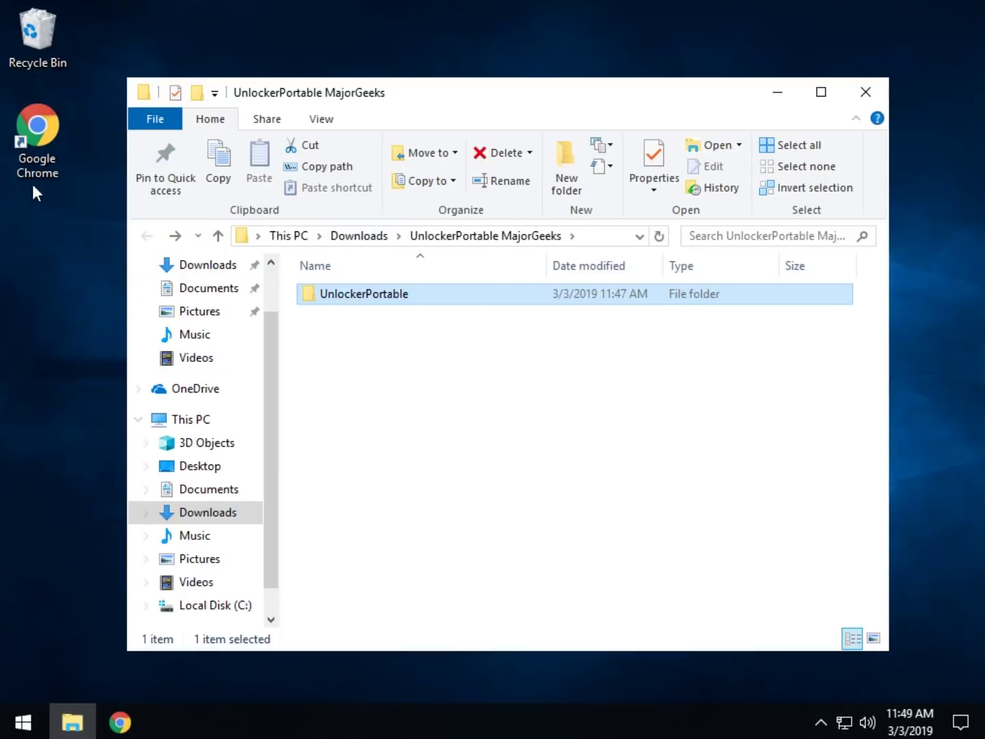
pyautogui.doubleClick(24, 56)
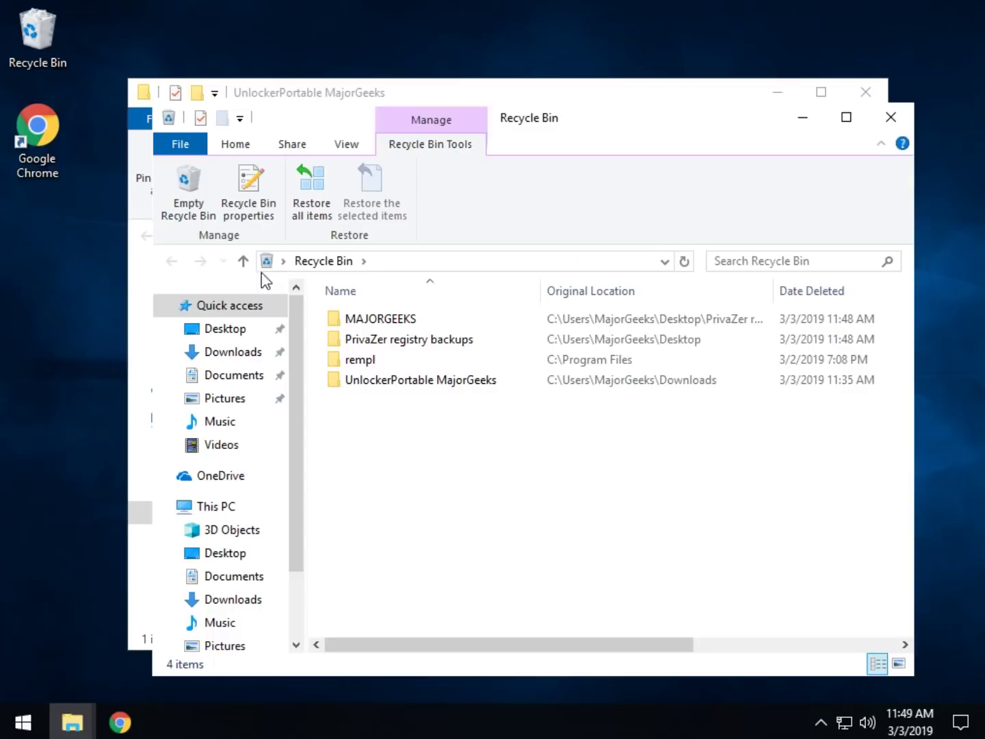
pyautogui.click(403, 322)
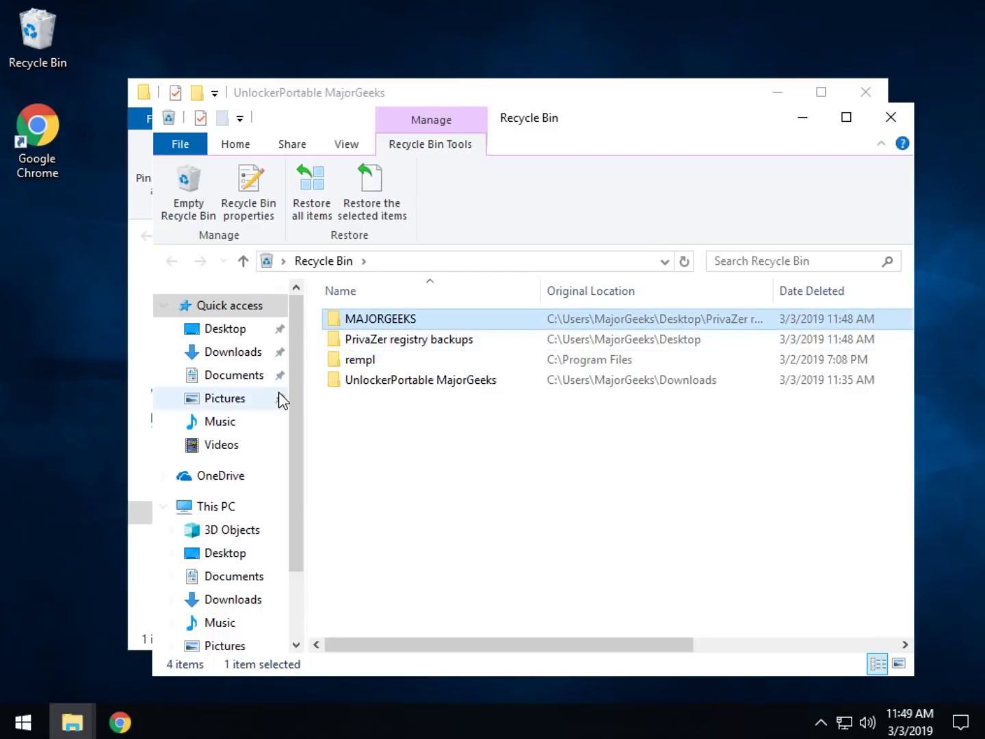
pyautogui.click(417, 382)
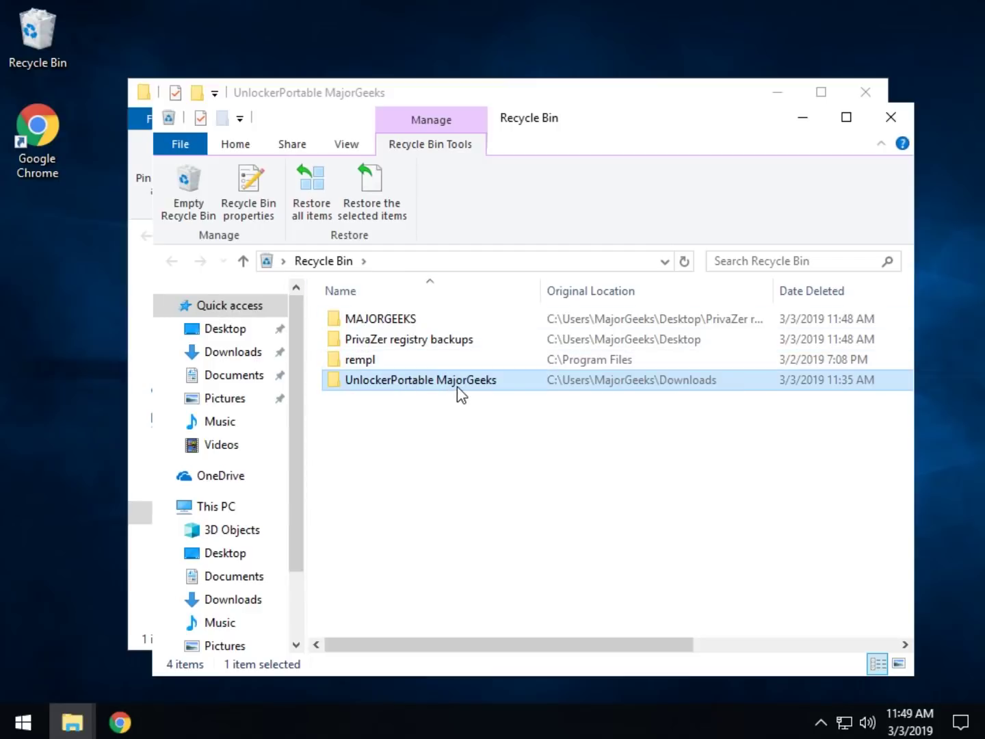
pyautogui.click(869, 91)
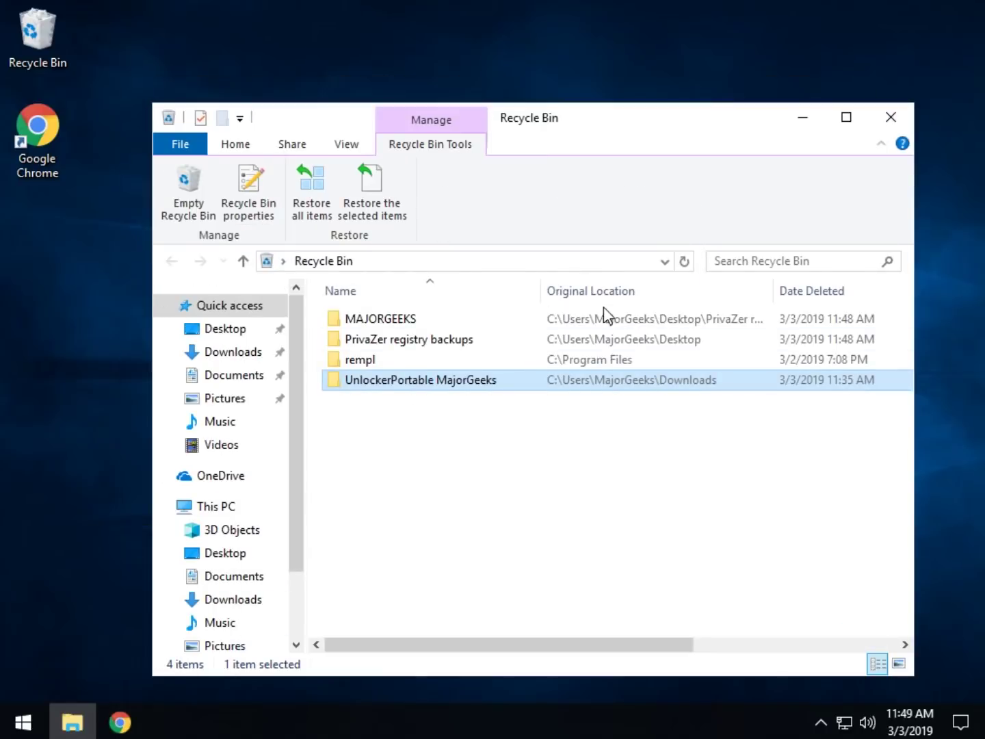
# - Return to Chrome's Unlocker 1.9.2 tab and review its Ad-Supported license and Delta toolbar notes
pyautogui.click(120, 723)
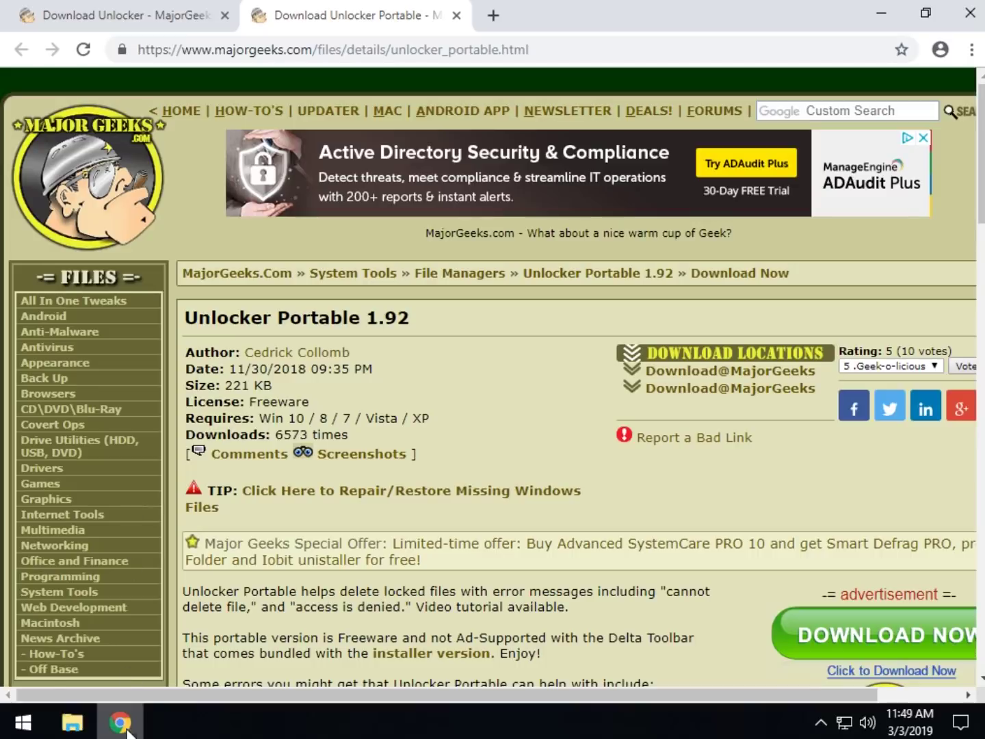
pyautogui.click(136, 9)
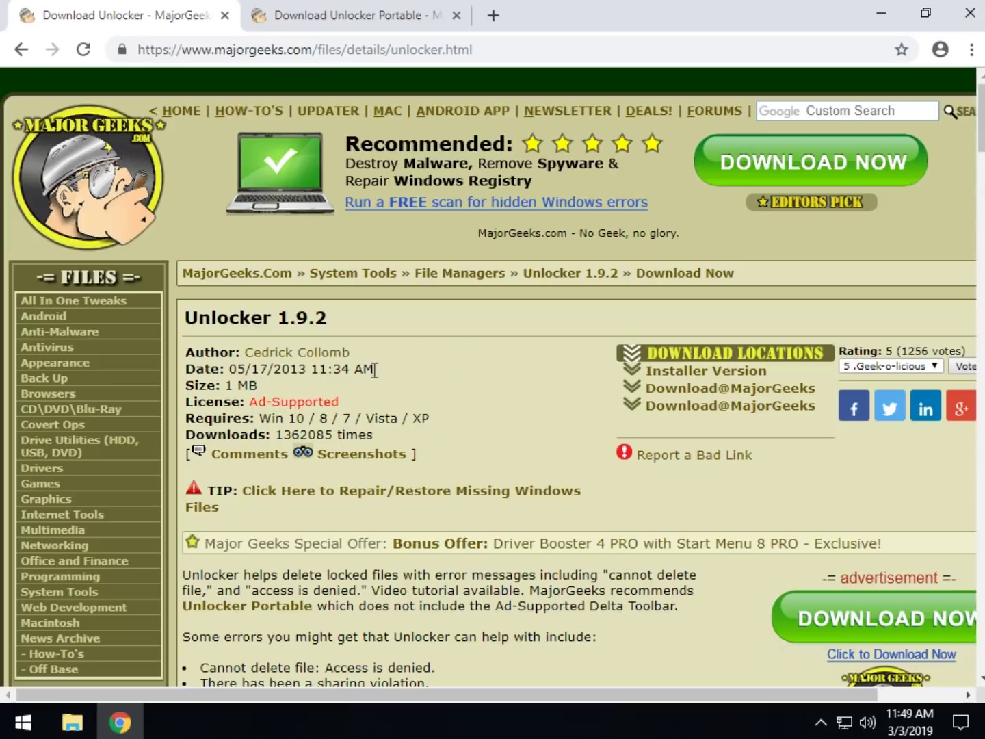
pyautogui.moveTo(299, 375); pyautogui.dragTo(308, 373)
pyautogui.click(562, 331)
pyautogui.scroll(-5, 489, 348)
pyautogui.scroll(-3, 486, 340)
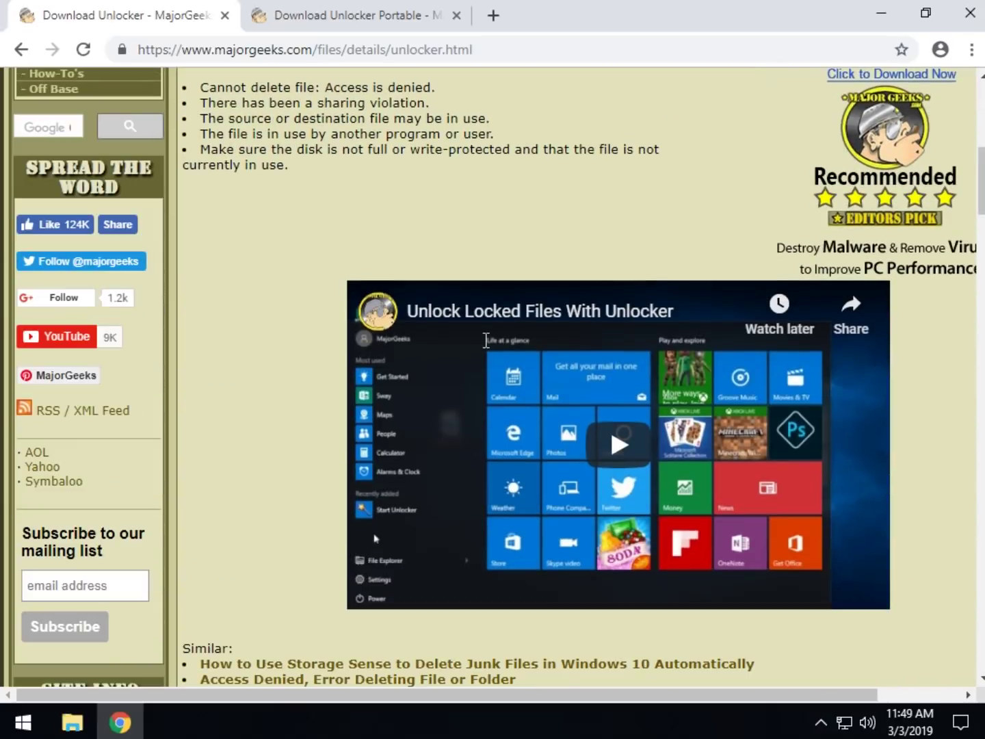
pyautogui.scroll(3, 485, 340)
pyautogui.scroll(-7, 486, 340)
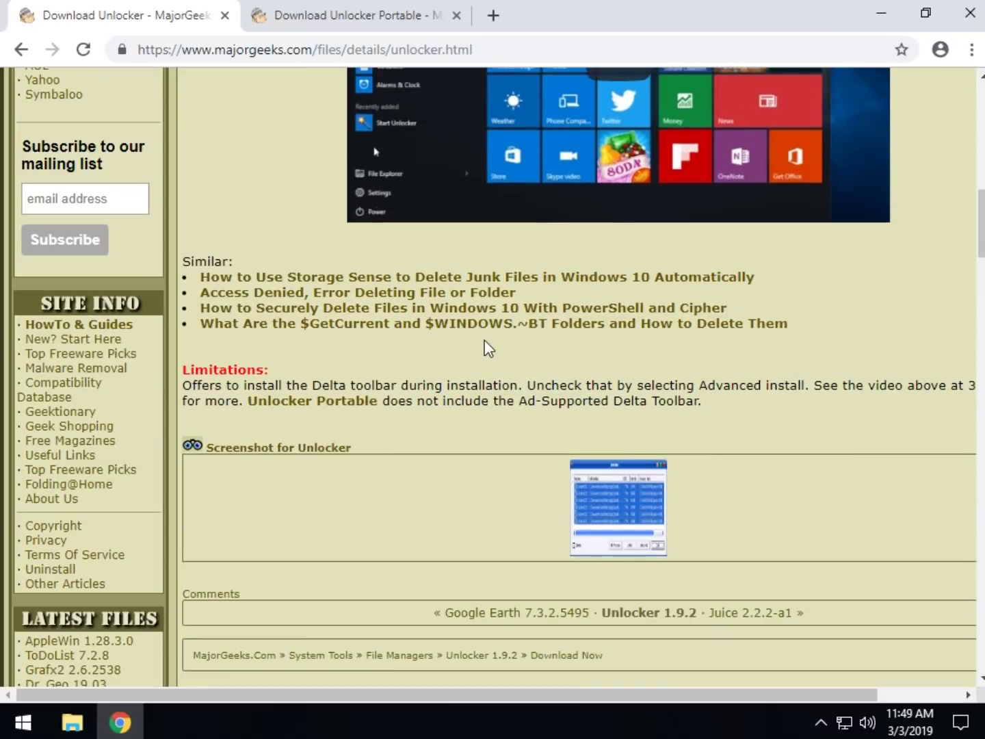
pyautogui.scroll(-1, 485, 346)
pyautogui.scroll(8, 485, 348)
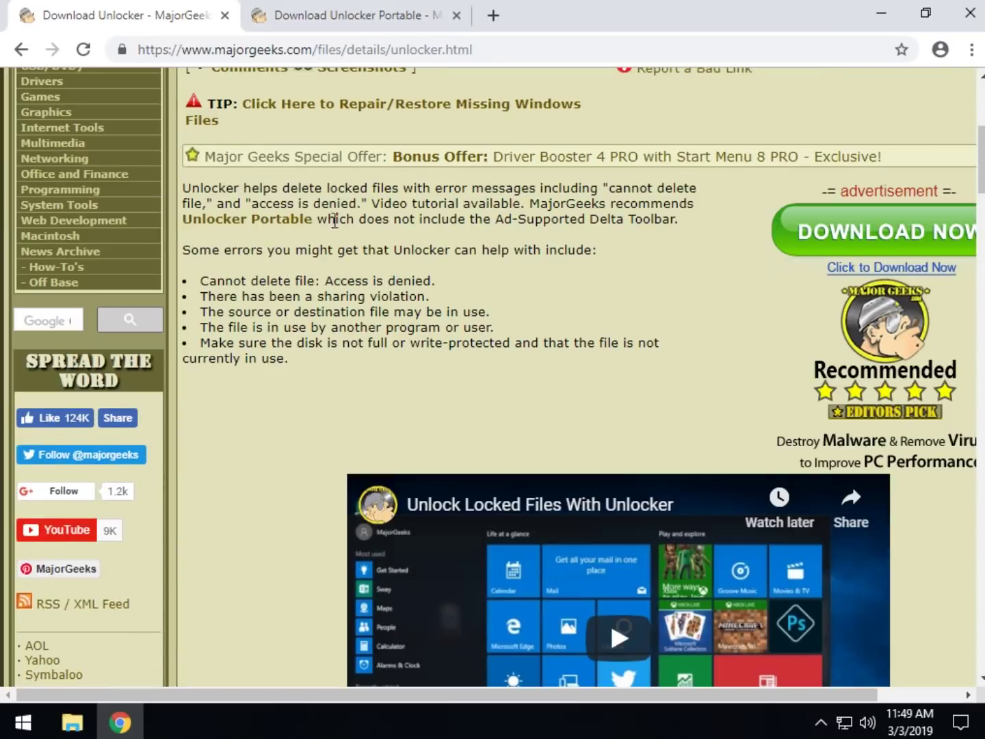
pyautogui.scroll(5, 332, 219)
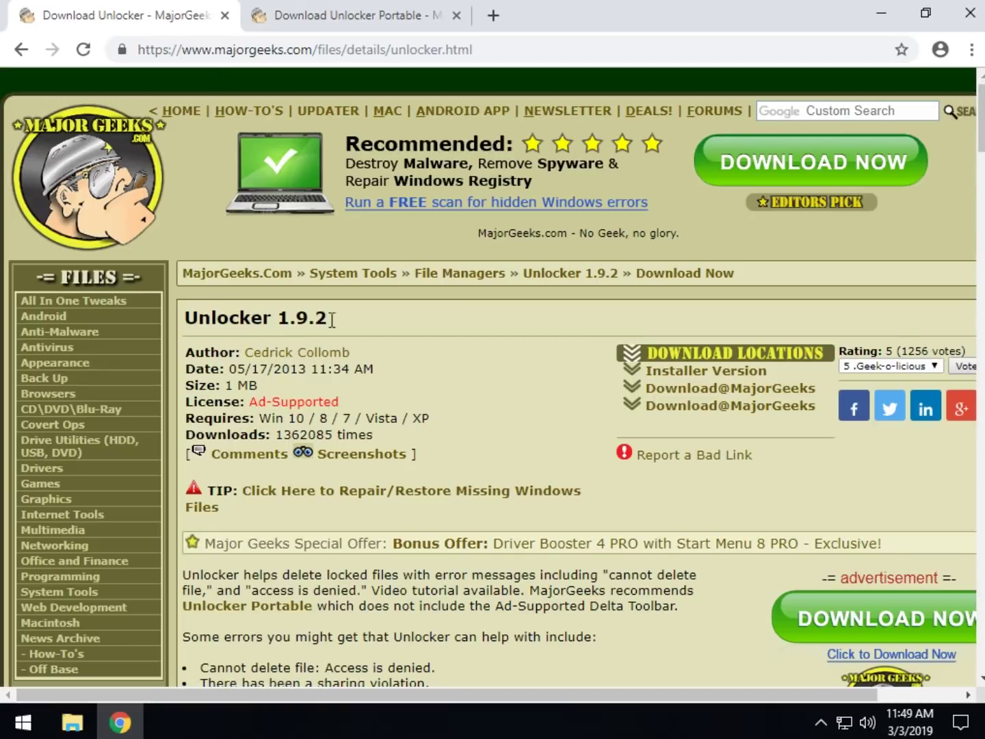
pyautogui.moveTo(476, 372); pyautogui.dragTo(478, 399)
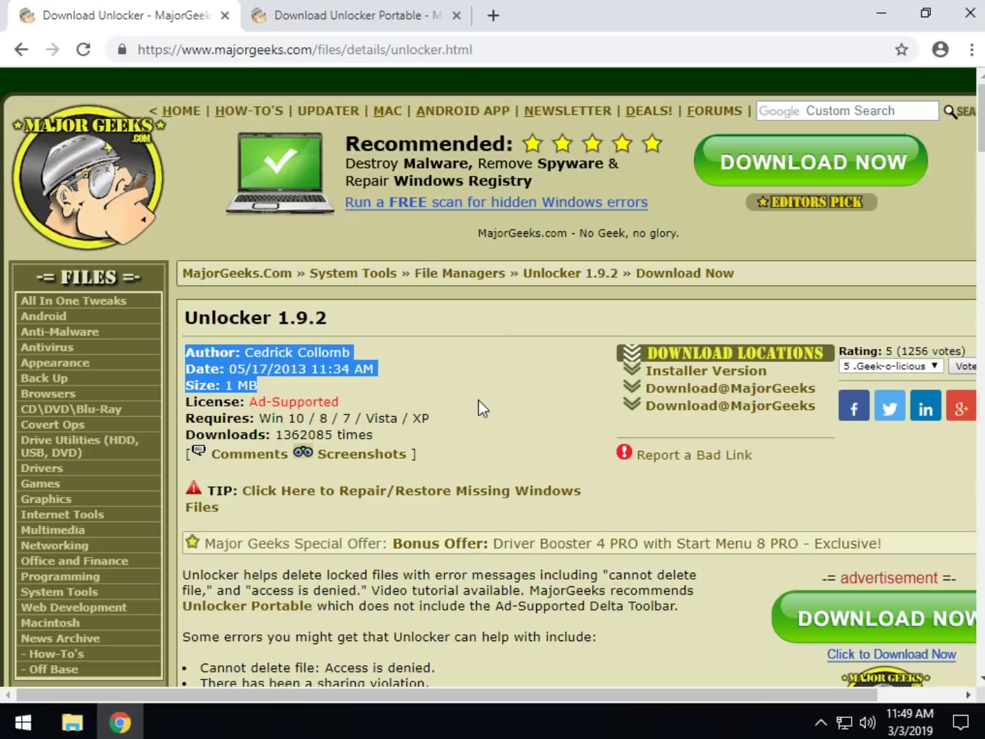
pyautogui.click(477, 399)
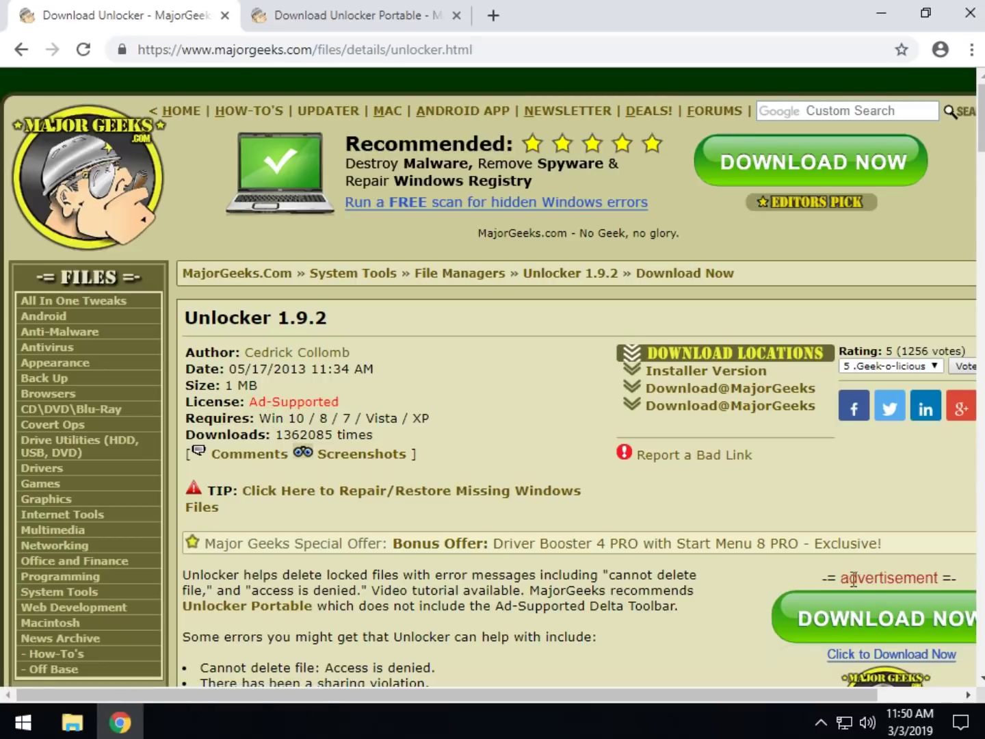
pyautogui.moveTo(841, 577); pyautogui.dragTo(945, 575)
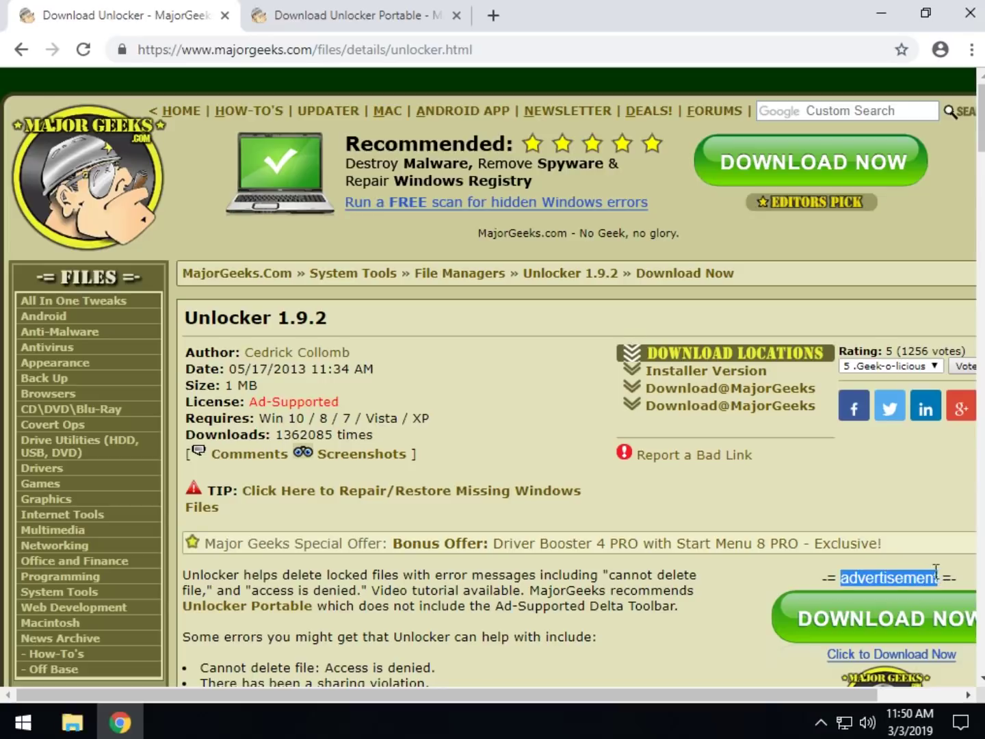
pyautogui.click(887, 574)
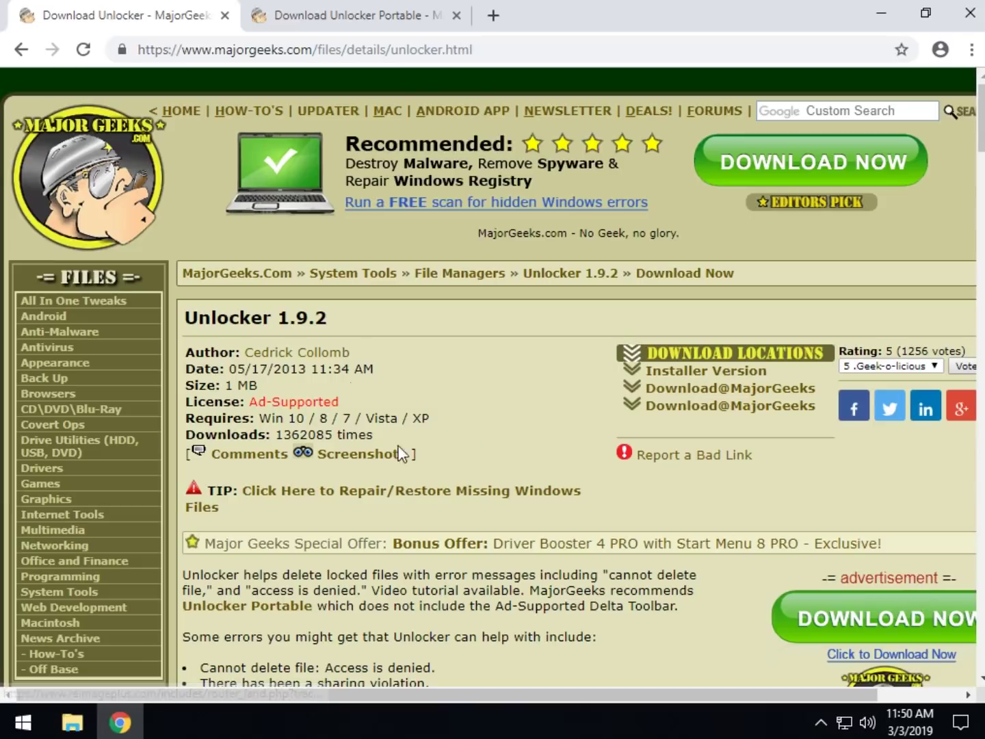
pyautogui.scroll(-2, 410, 384)
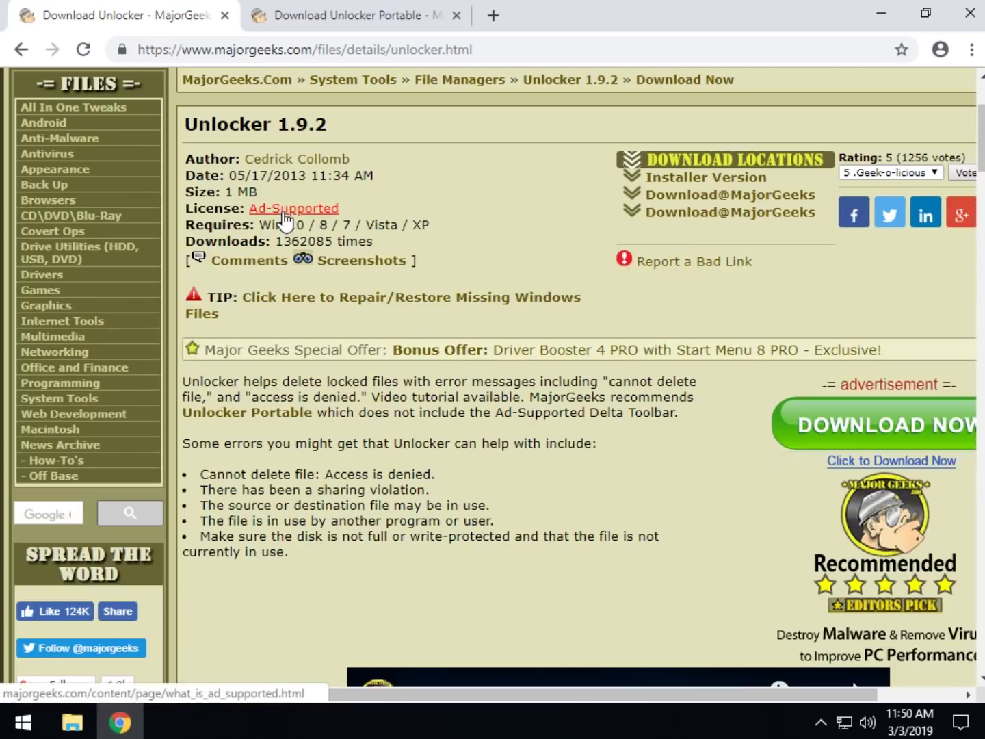
pyautogui.scroll(-2, 283, 219)
pyautogui.scroll(-2, 282, 336)
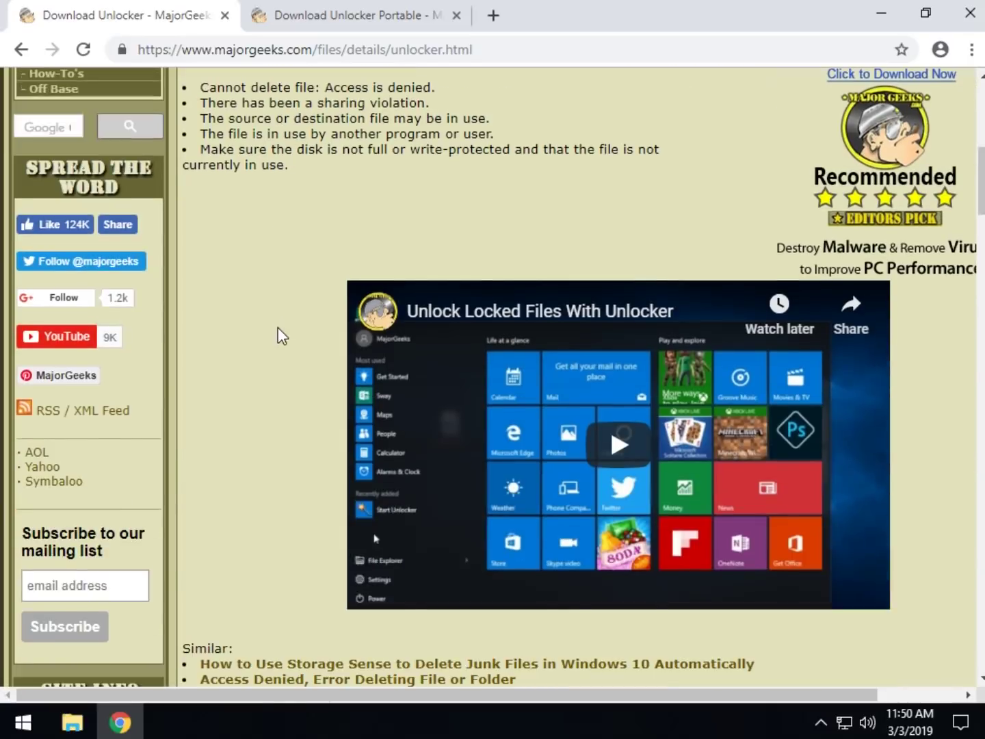
pyautogui.scroll(-2, 280, 335)
pyautogui.scroll(-1, 339, 585)
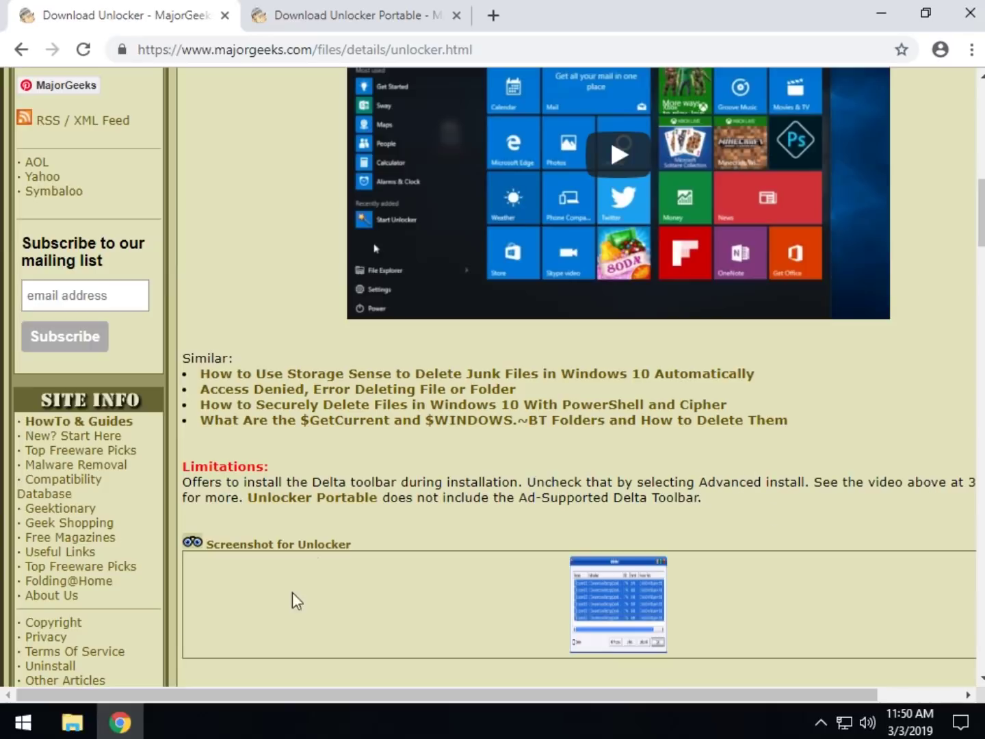
pyautogui.moveTo(454, 698); pyautogui.dragTo(548, 698)
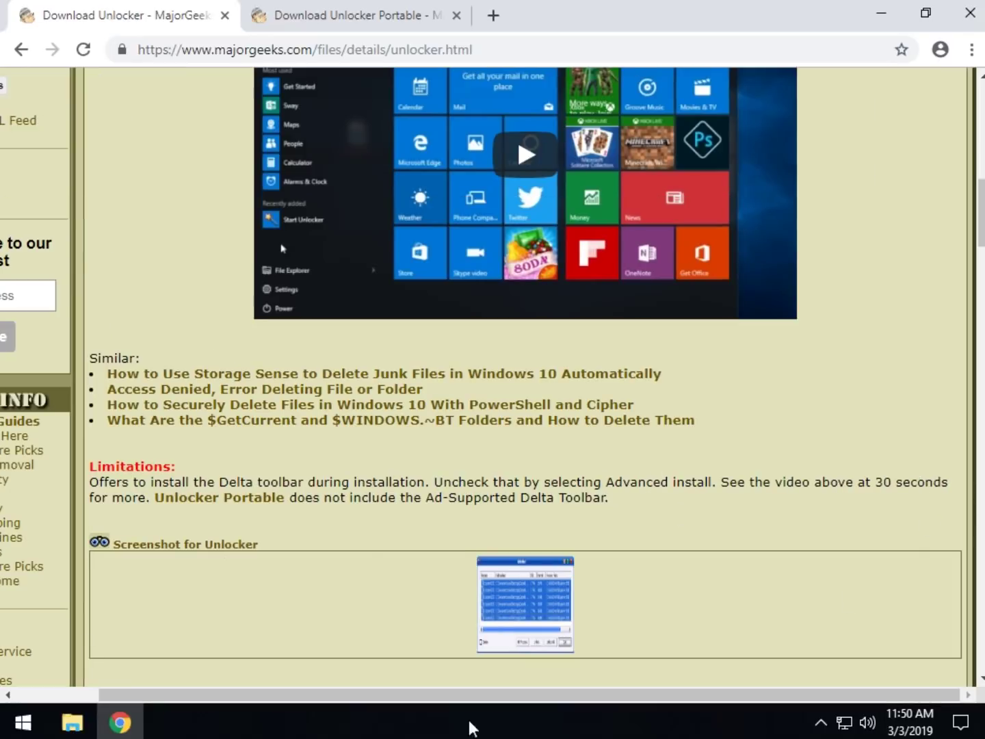
pyautogui.moveTo(470, 696); pyautogui.dragTo(314, 684)
pyautogui.scroll(3, 611, 497)
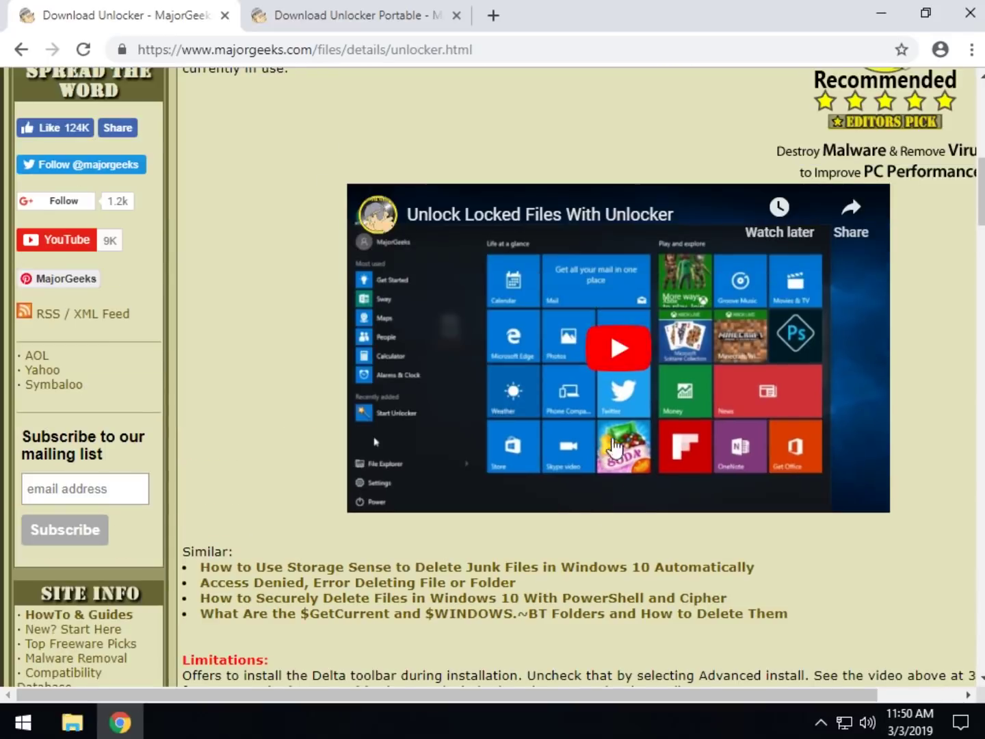
# - Play the Unlocker tutorial to the installer's Delta toolbar step, pause it, then view the Unlocker Portable tab
pyautogui.click(619, 347)
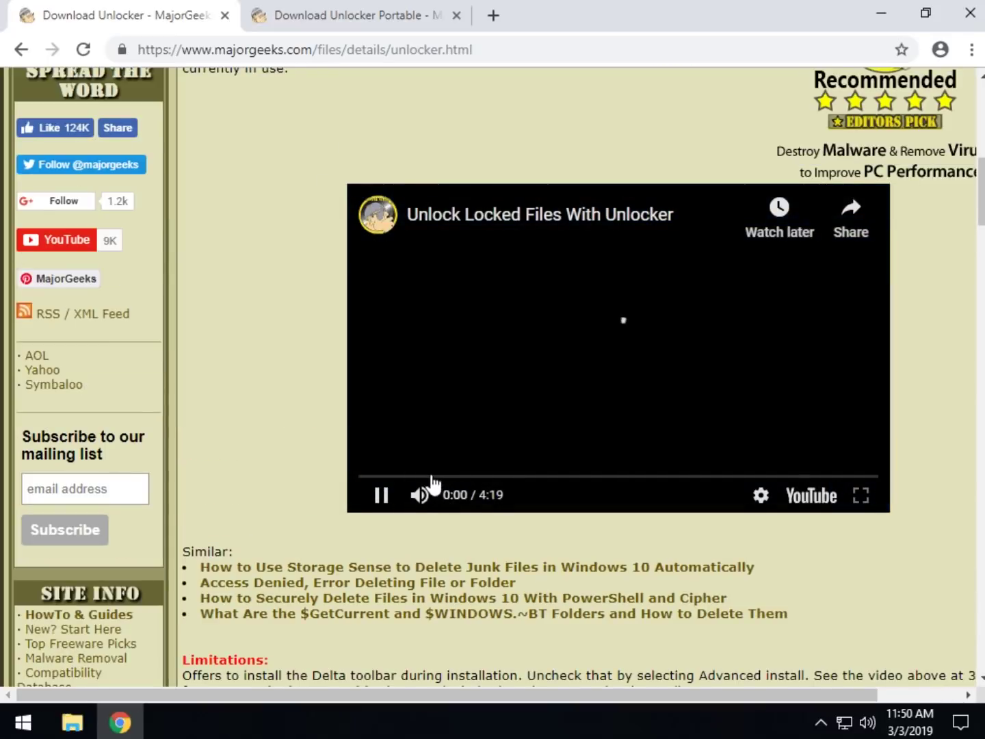
pyautogui.click(432, 475)
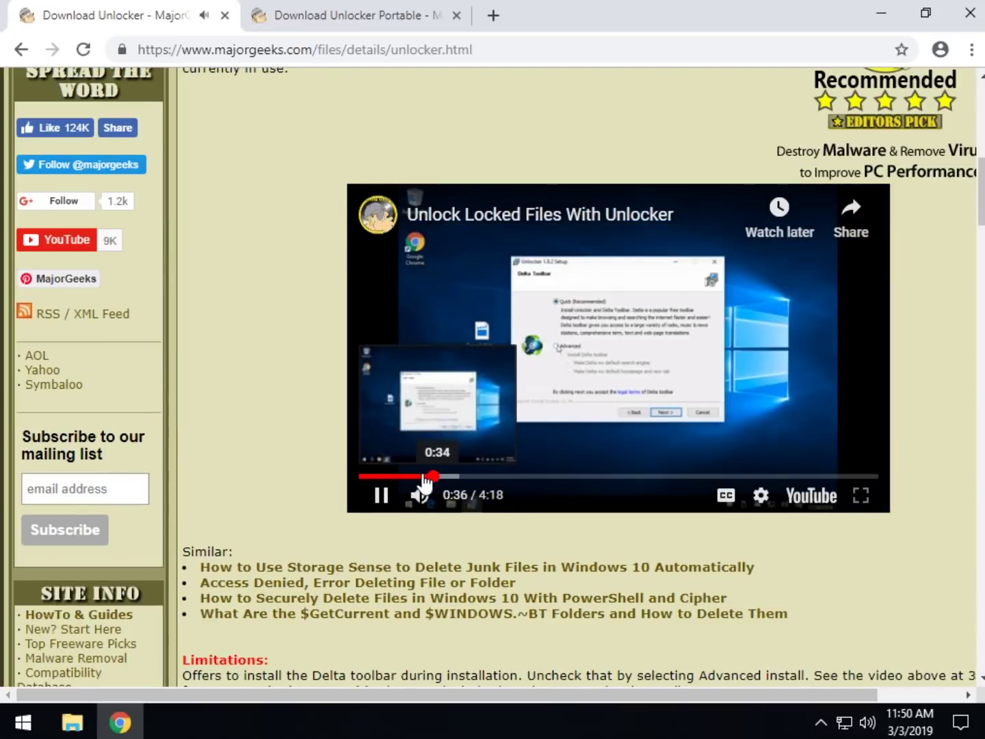
pyautogui.click(419, 476)
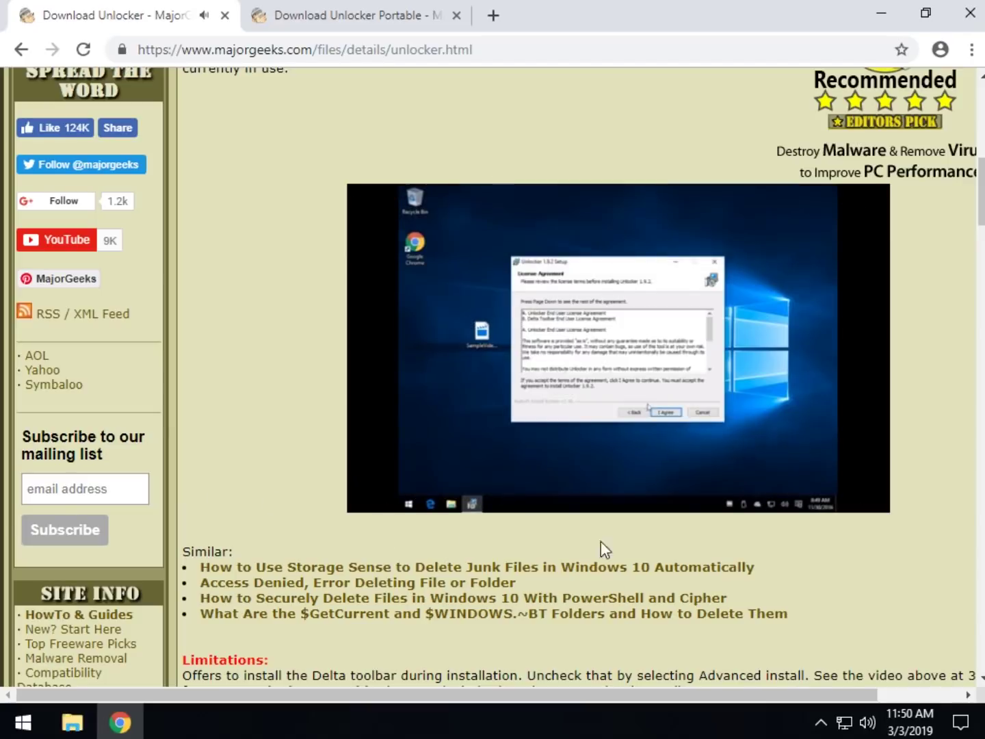
pyautogui.click(857, 496)
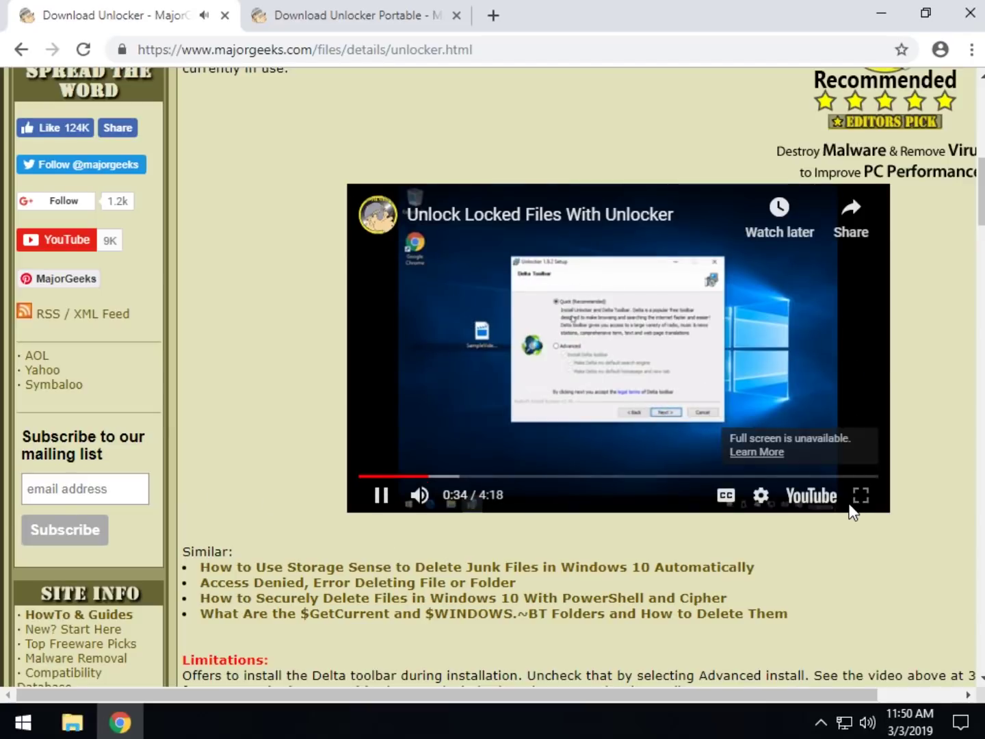
pyautogui.click(384, 499)
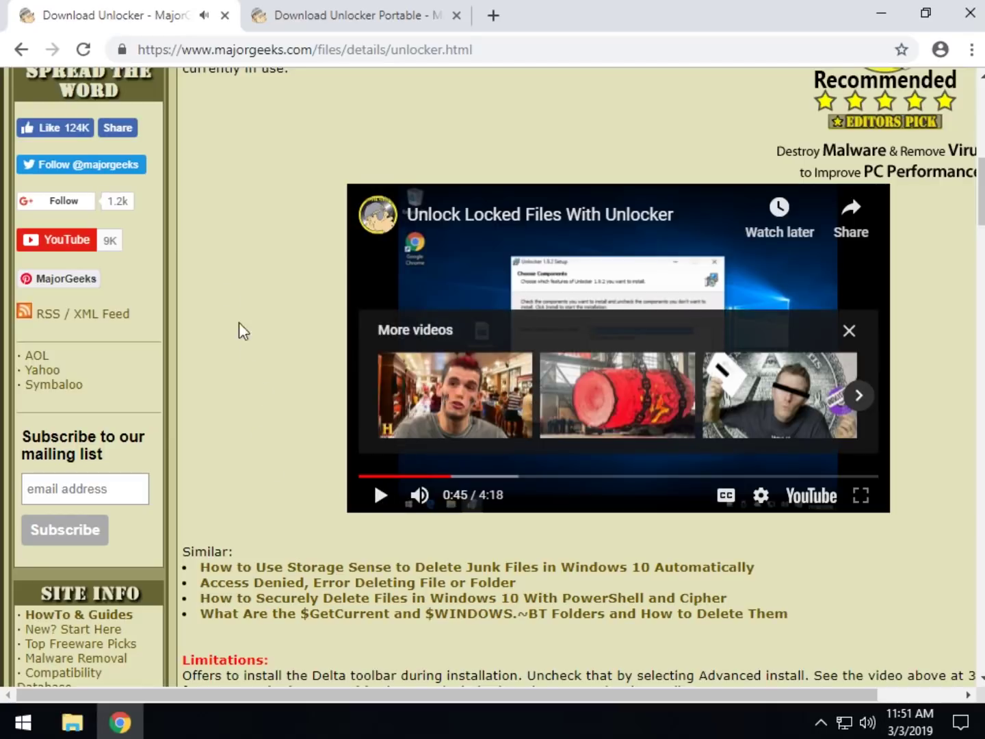
pyautogui.click(848, 335)
pyautogui.scroll(10, 435, 457)
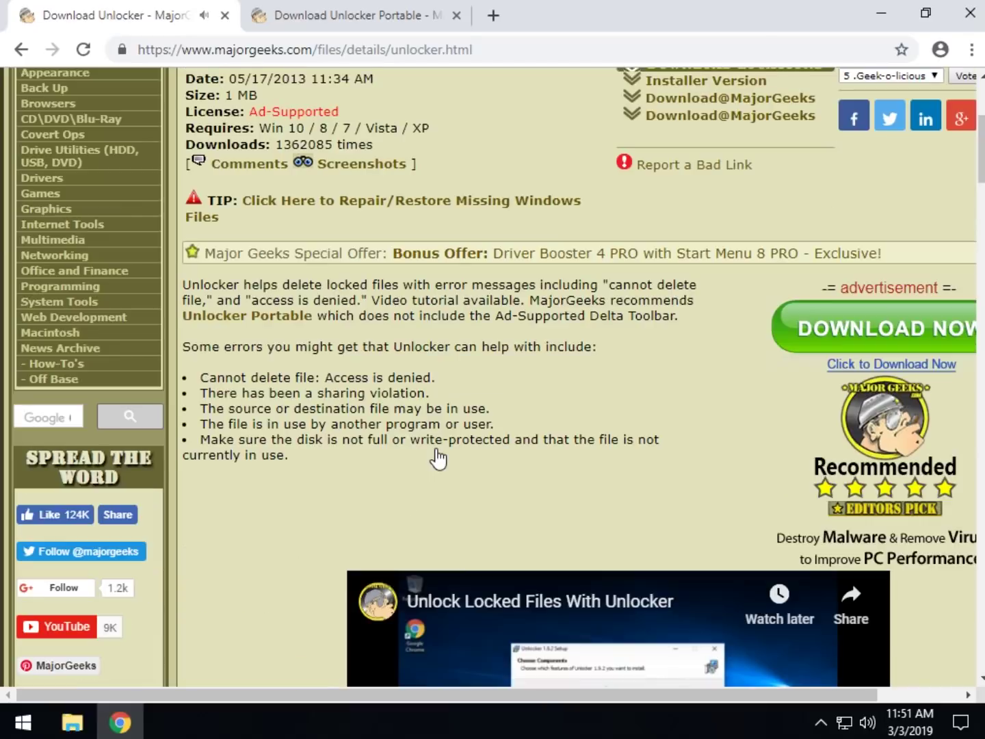
pyautogui.click(342, 16)
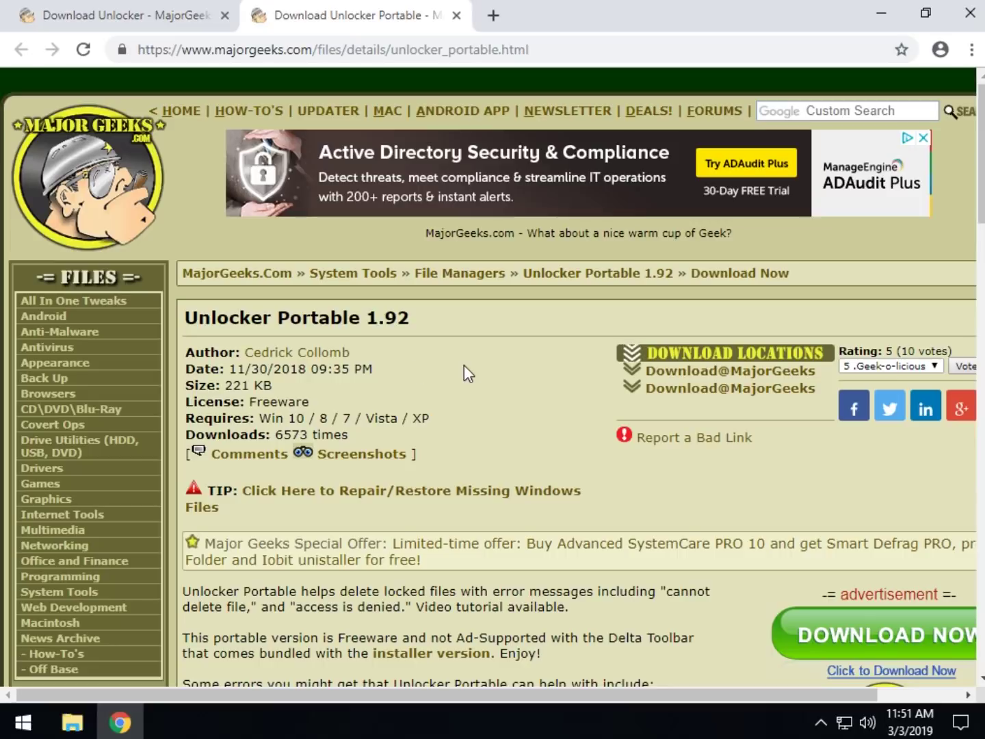
# - Close Chrome and the Recycle Bin, then open Downloads in a new File Explorer window
pyautogui.click(969, 12)
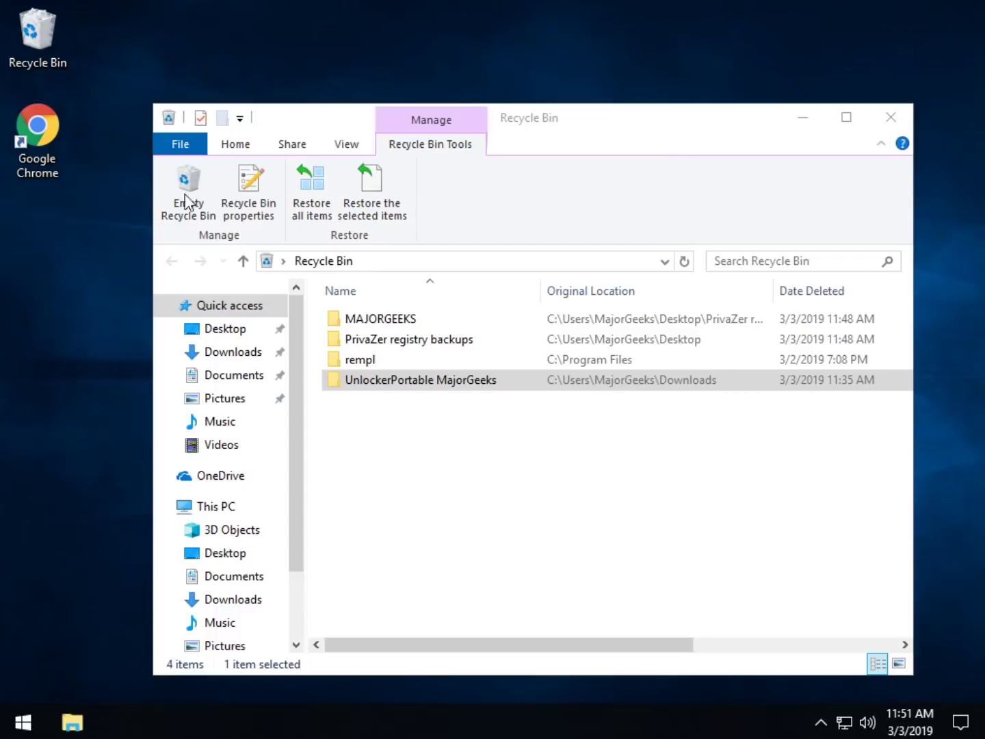
pyautogui.click(890, 117)
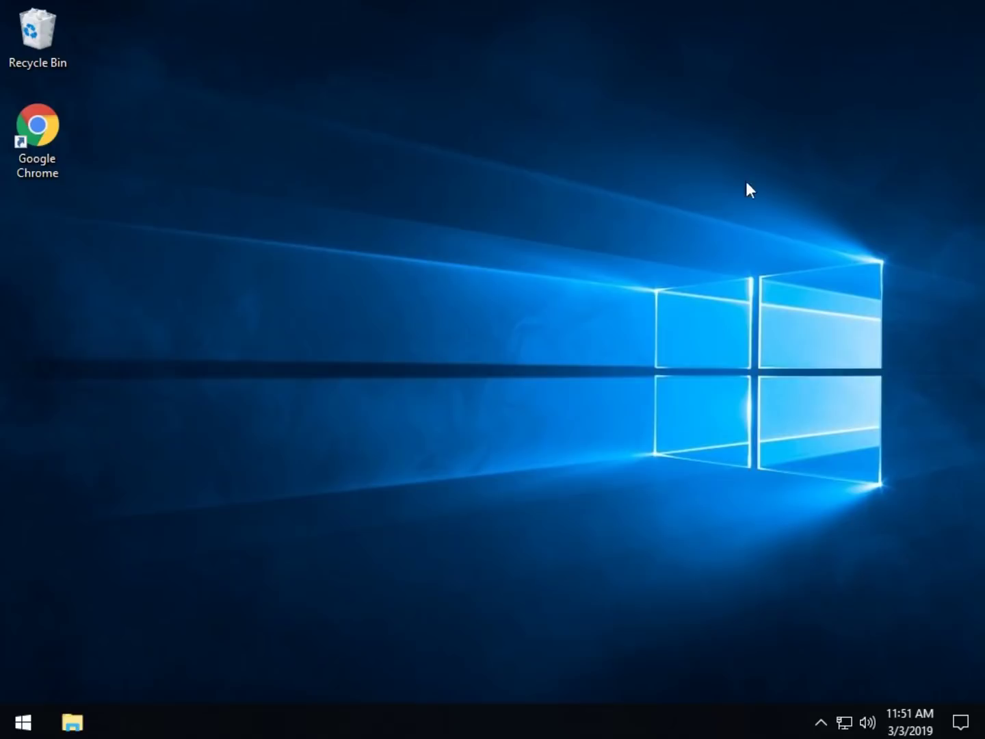
pyautogui.click(72, 722)
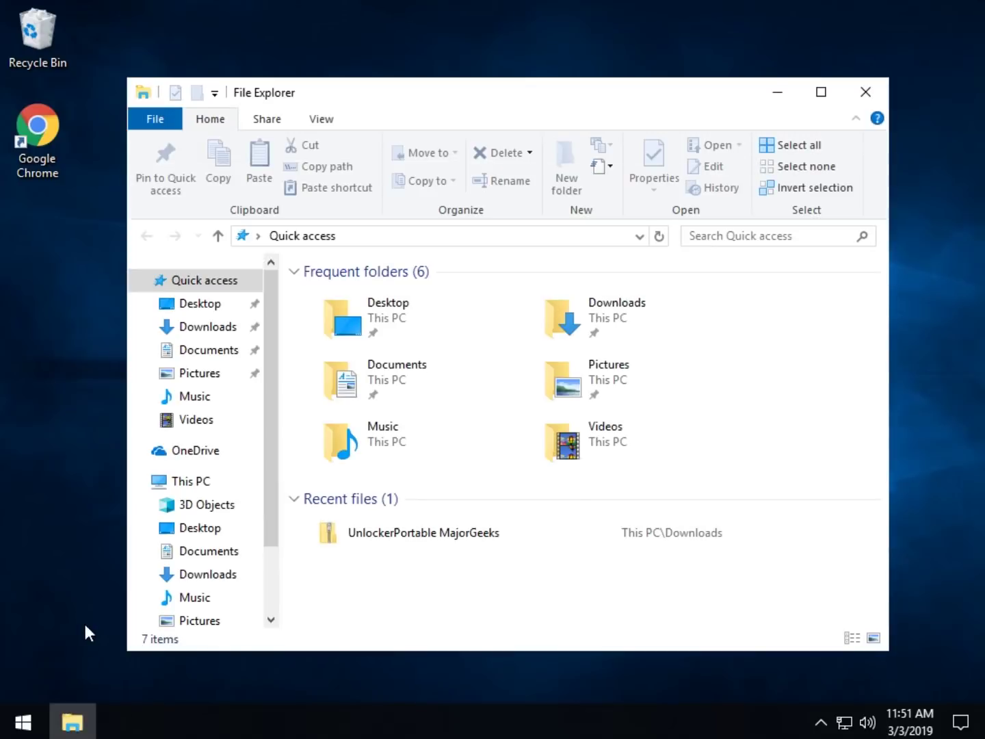
pyautogui.click(208, 327)
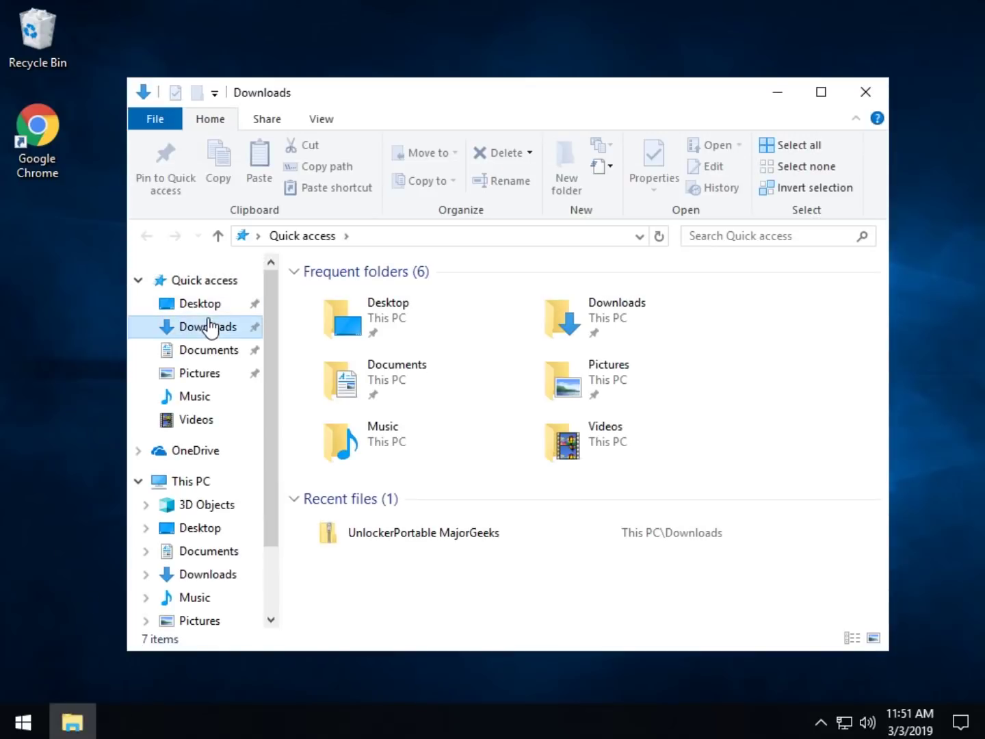
# - Delete the extracted UnlockerPortable MajorGeeks folder, leaving only the 222 KB zip
pyautogui.click(415, 321)
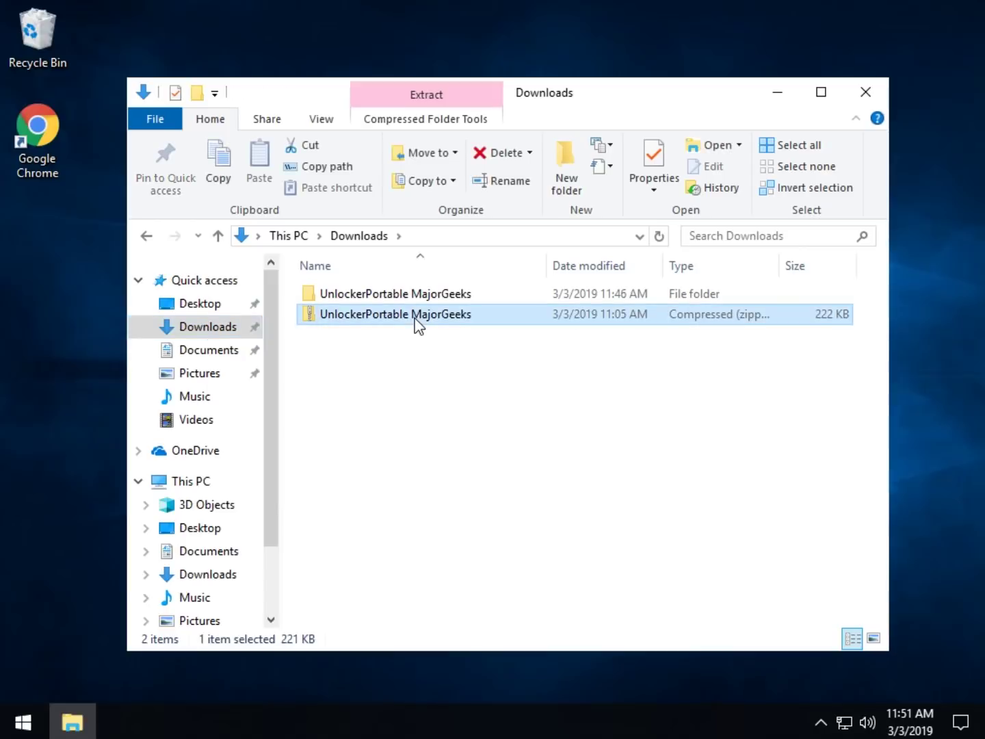
pyautogui.click(198, 329)
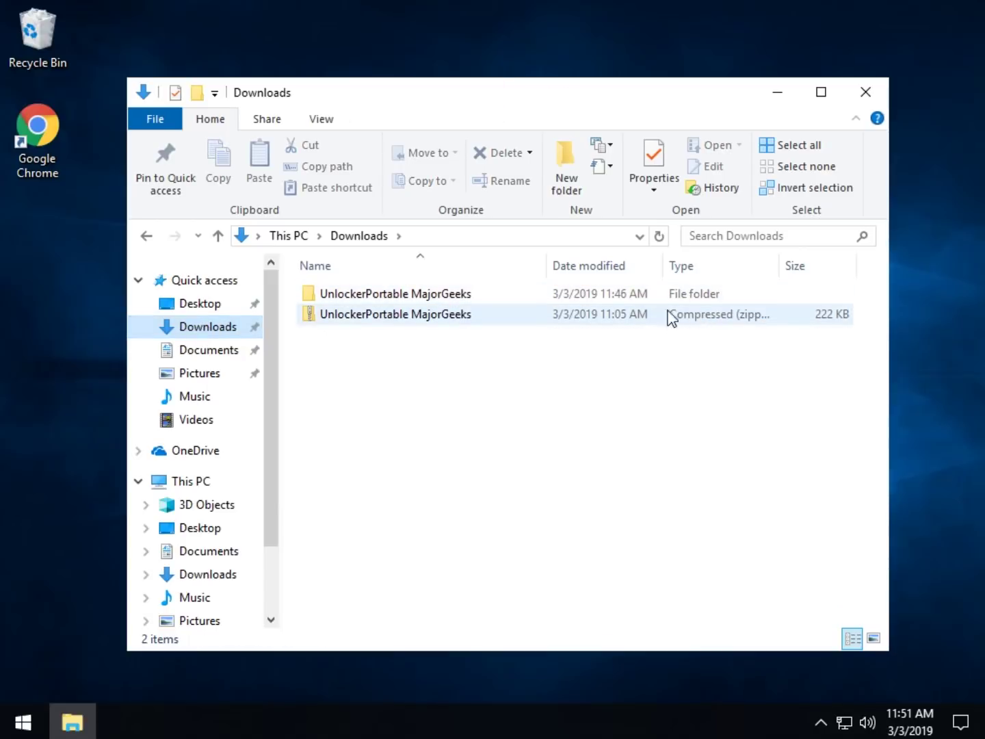
pyautogui.click(422, 315)
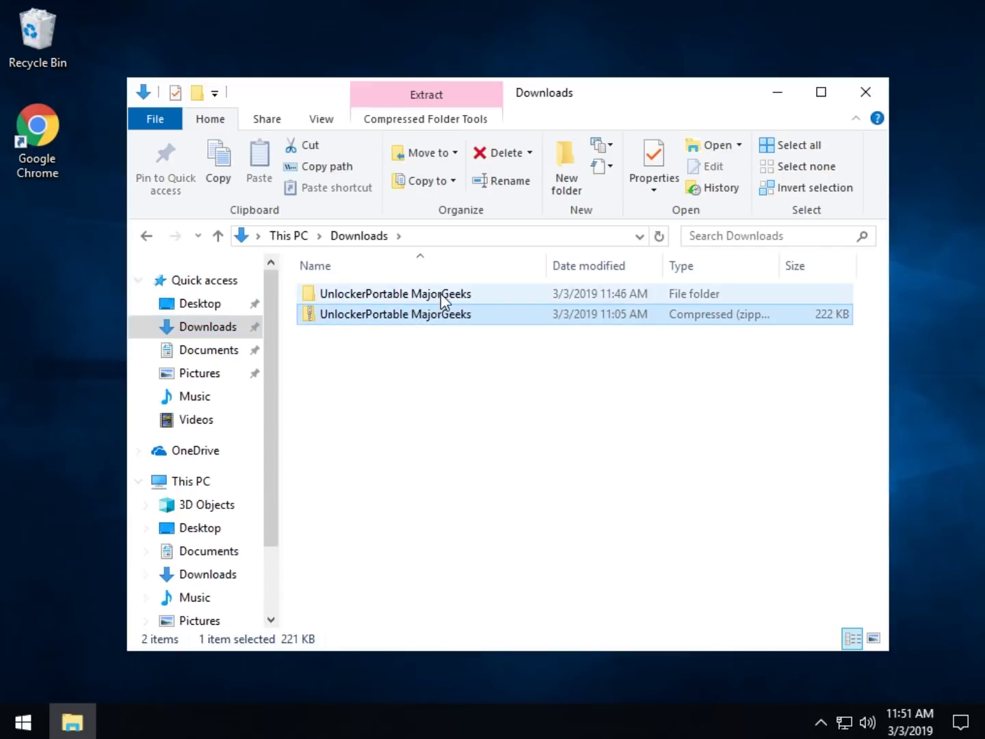
pyautogui.click(442, 292)
pyautogui.press('Delete')
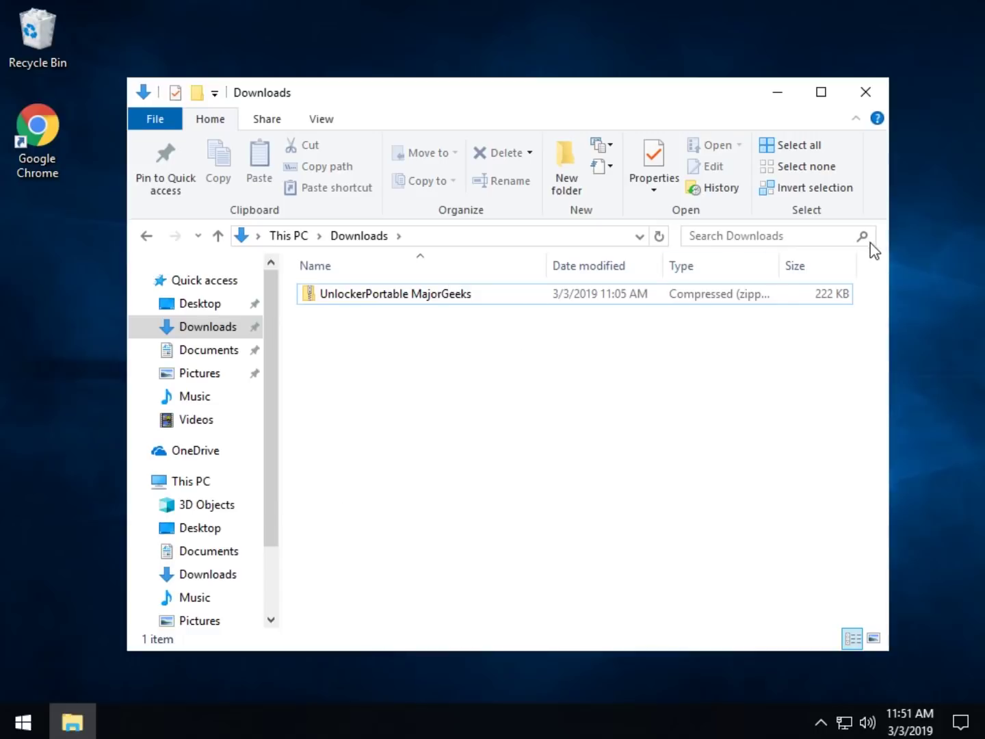
pyautogui.click(390, 298)
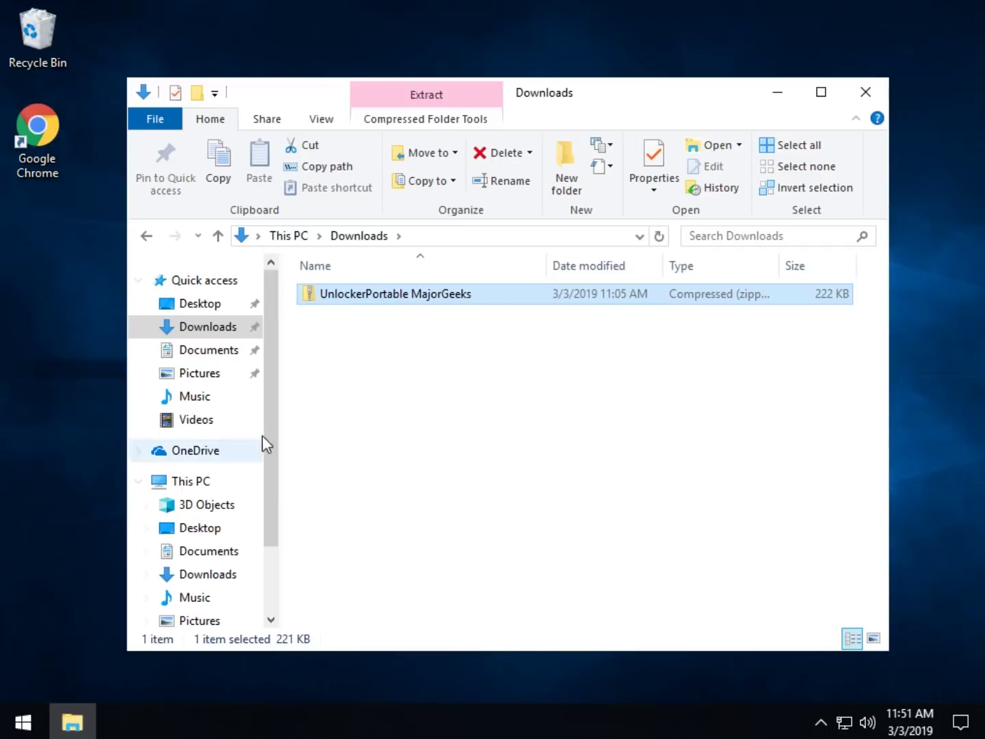
pyautogui.scroll(-3, 271, 459)
pyautogui.scroll(3, 288, 431)
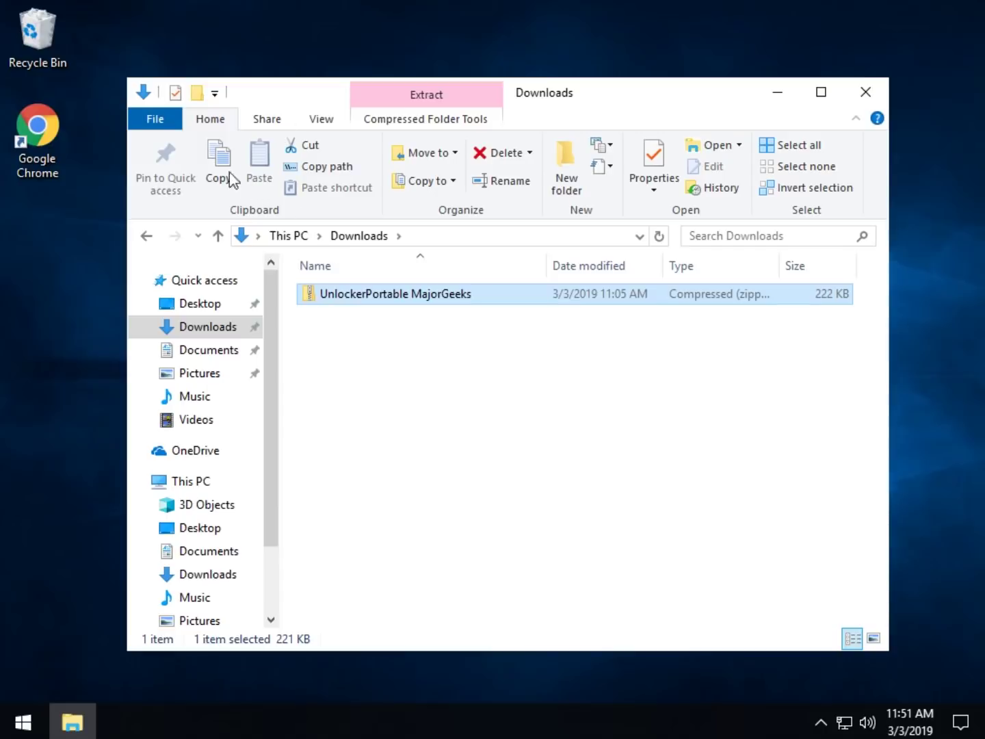
pyautogui.click(348, 53)
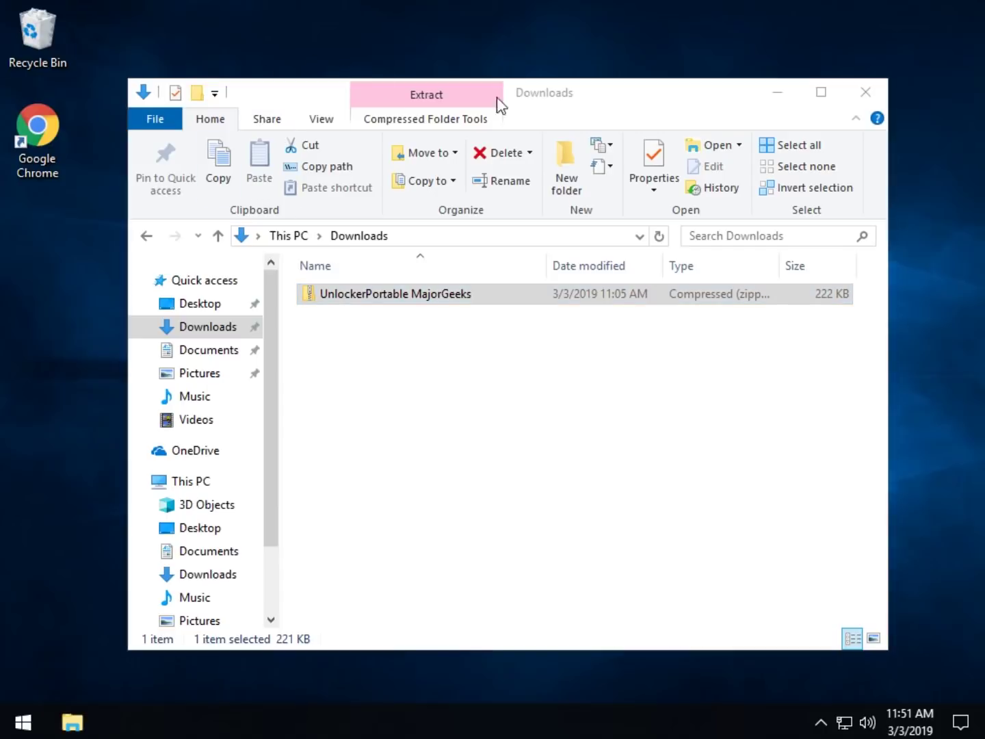